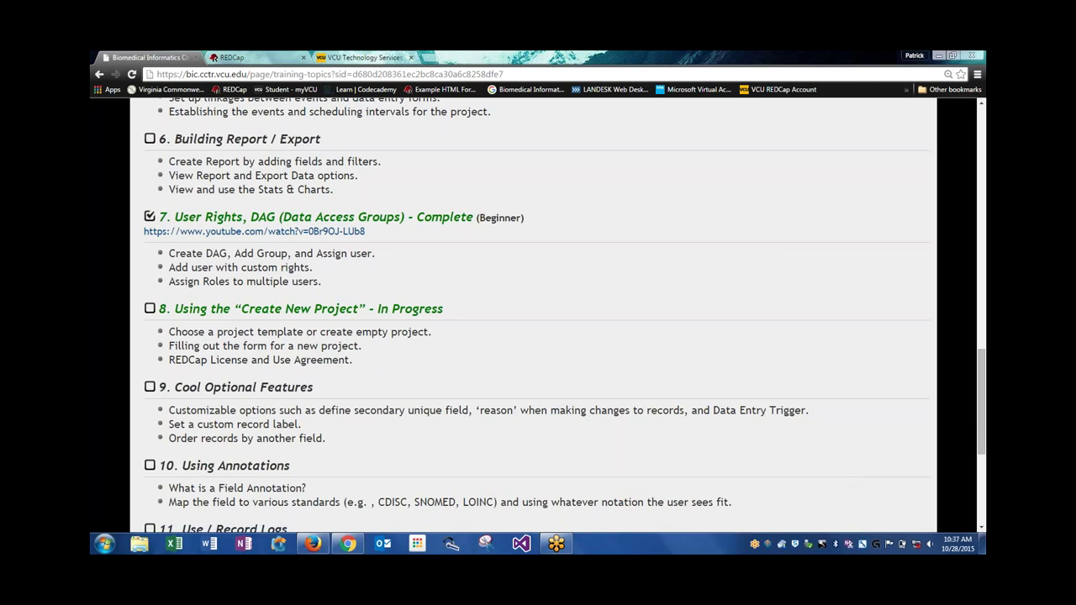
Switch to the REDCap tab showing the Create a new REDCap Project form
left_click(273, 57)
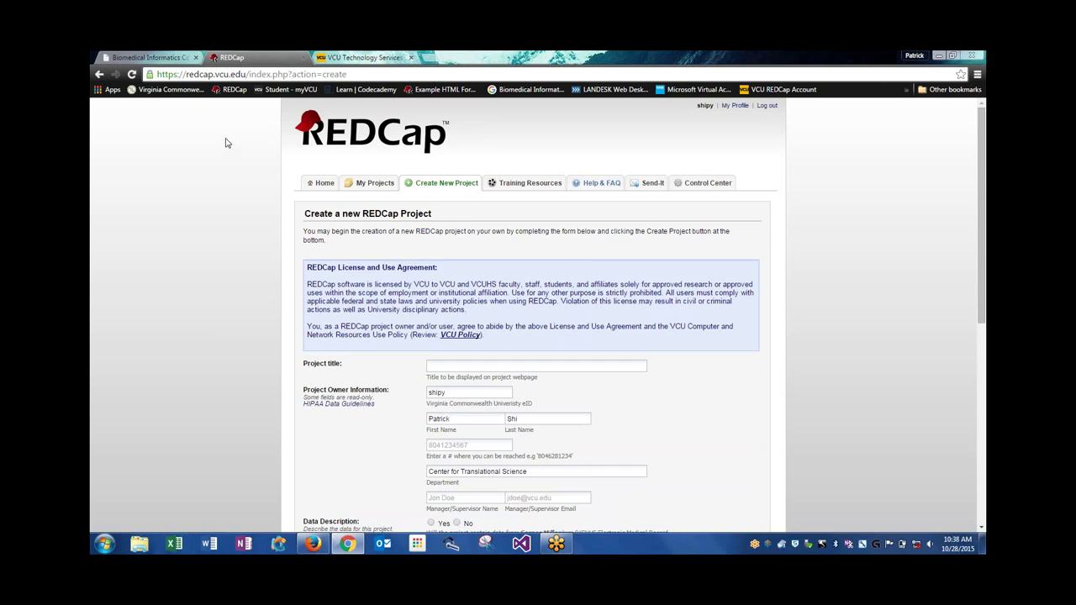
Switch to the VCU Technology Services RamsVPN page with its quick-start guide
left_click(352, 59)
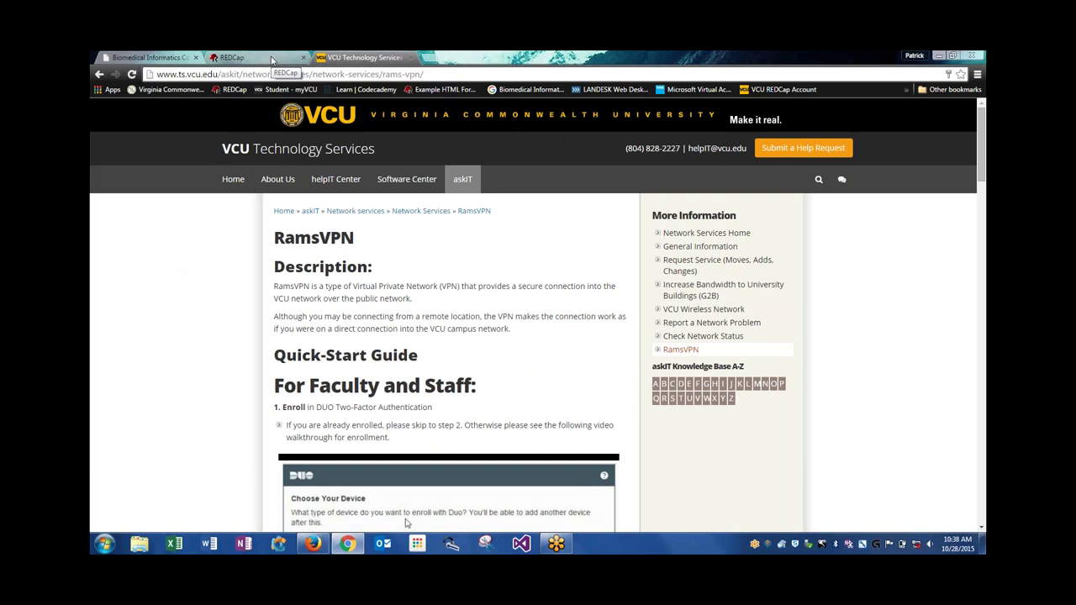
Go back to the REDCap new-project form and its license agreement
left_click(272, 60)
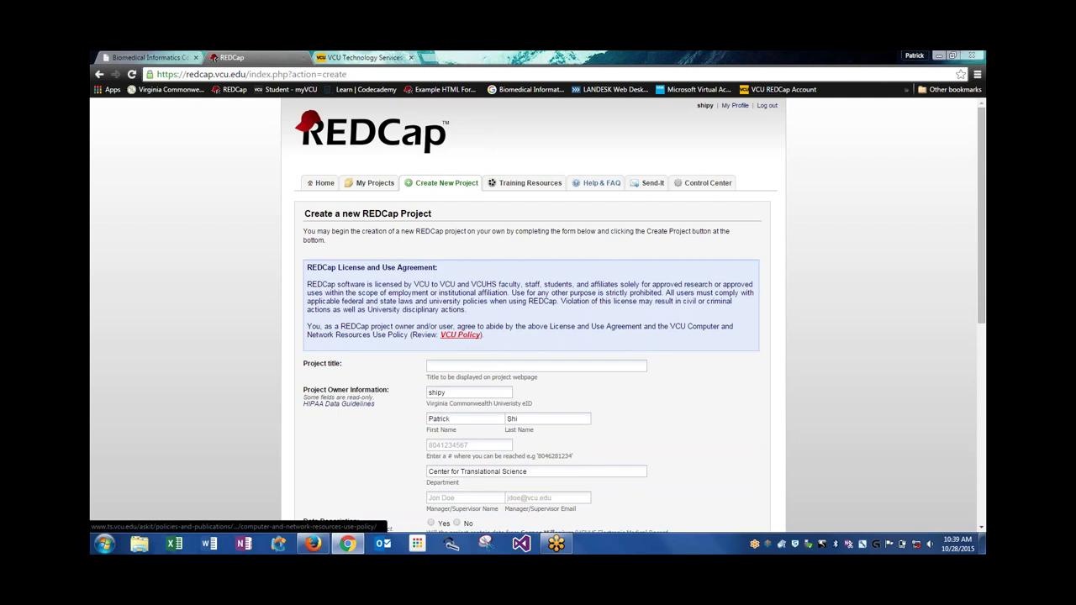
Open the VCU Computer and Network Resources Use Policy in a new tab, read it, and return to REDCap
right_click(454, 335)
left_click(496, 347)
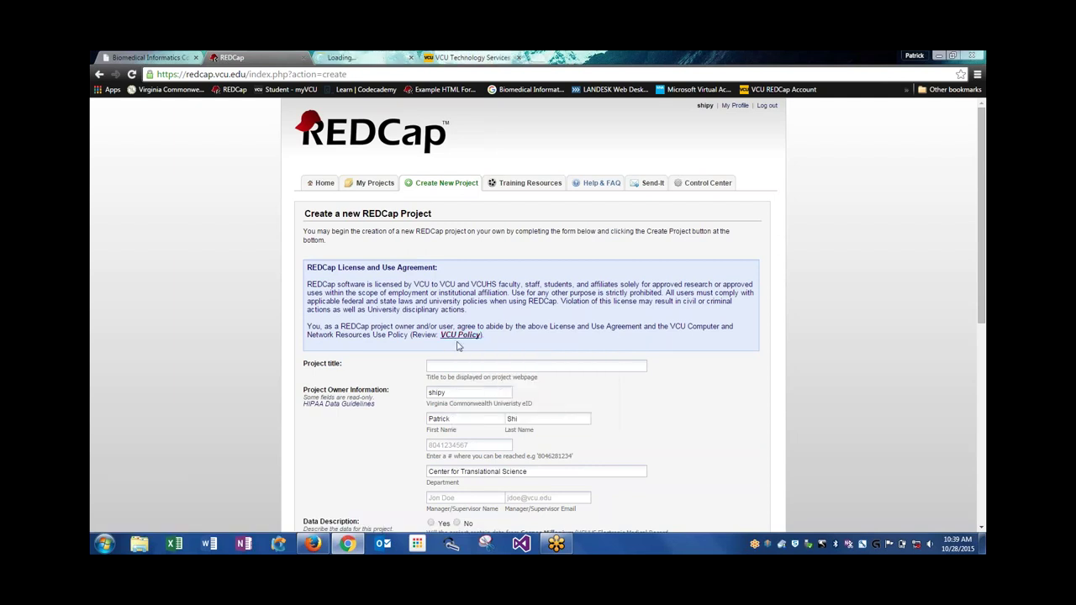
key("ctrl+Tab")
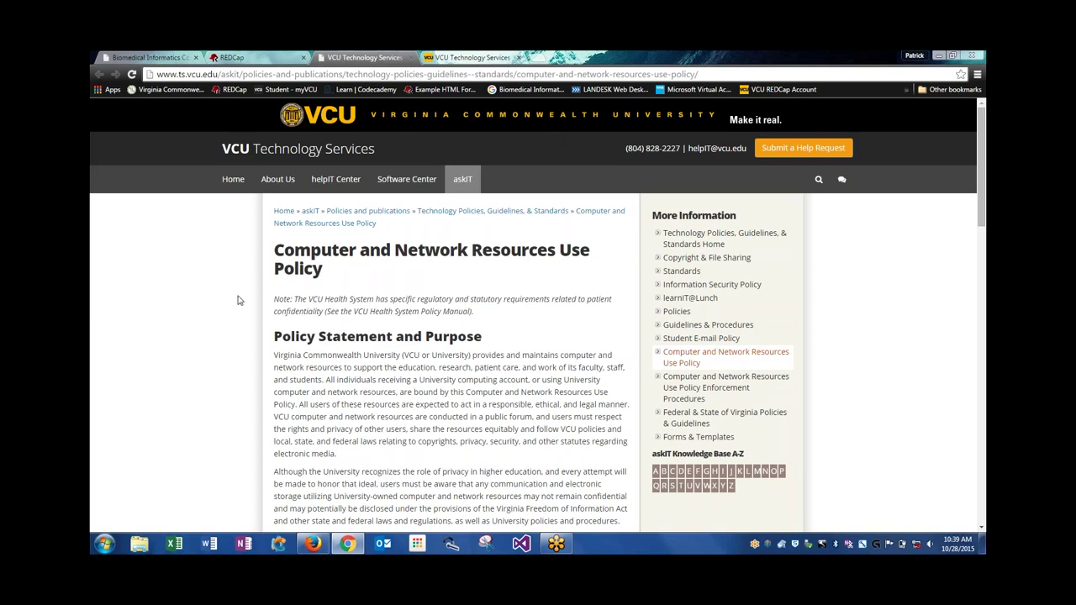
scroll(217, 327, "down", 1)
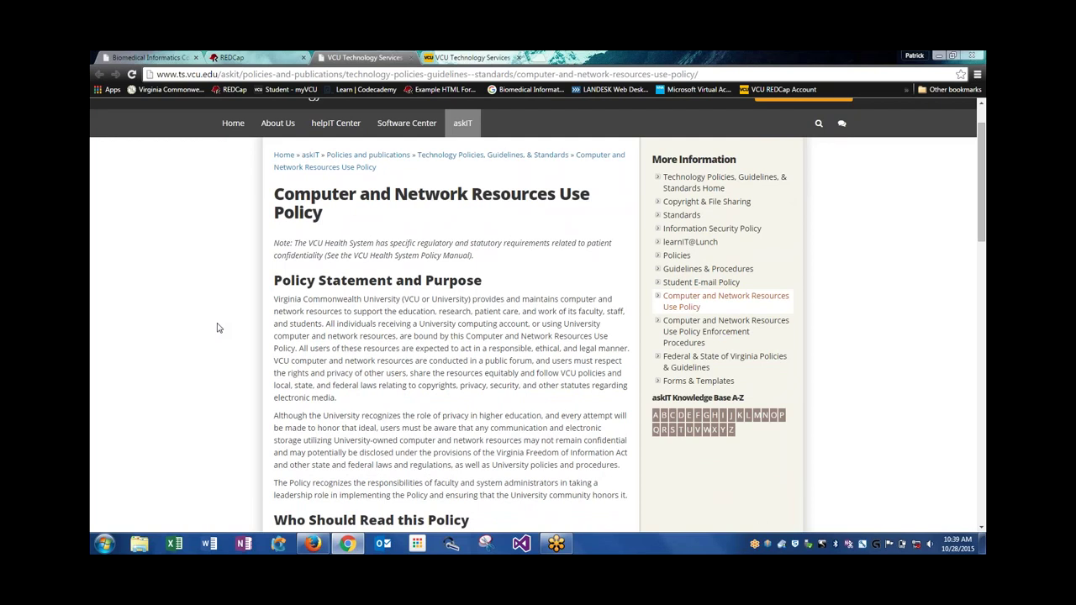
scroll(217, 328, "down", 4)
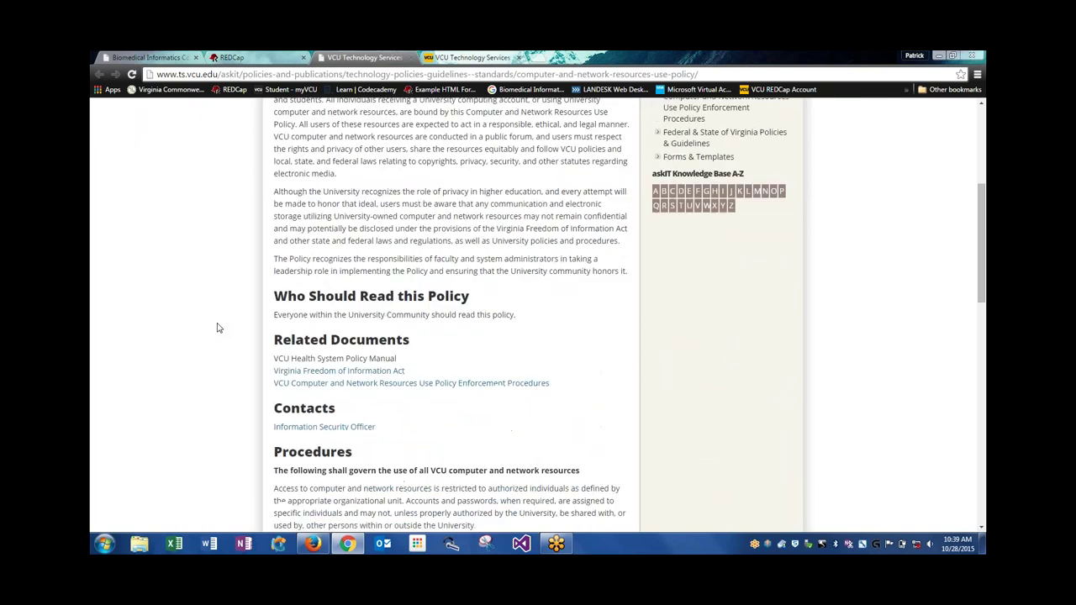
scroll(217, 327, "down", 6)
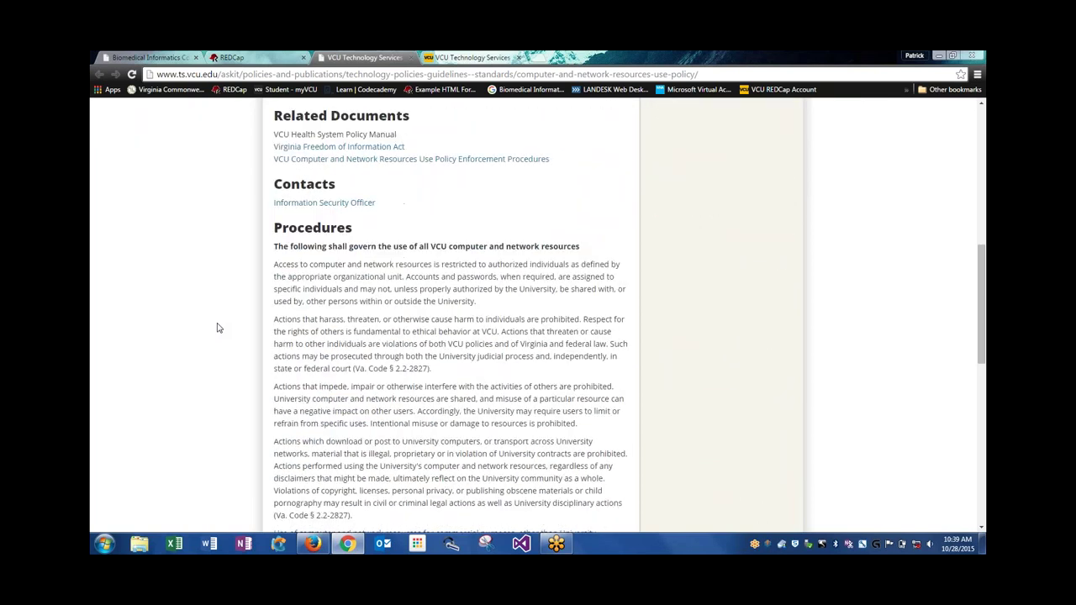
scroll(217, 328, "down", 6)
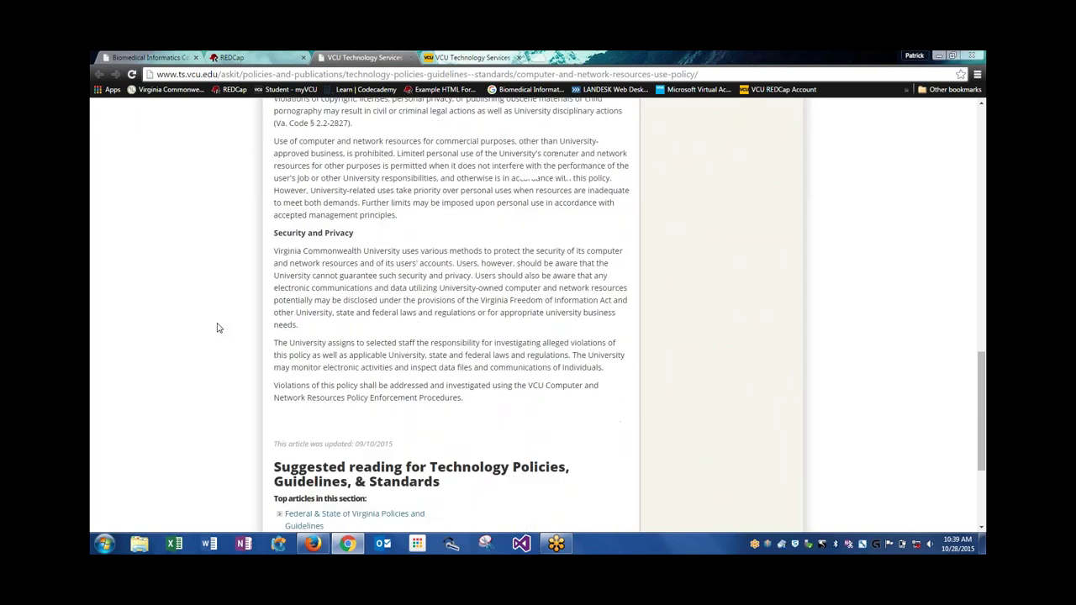
scroll(216, 328, "down", 1)
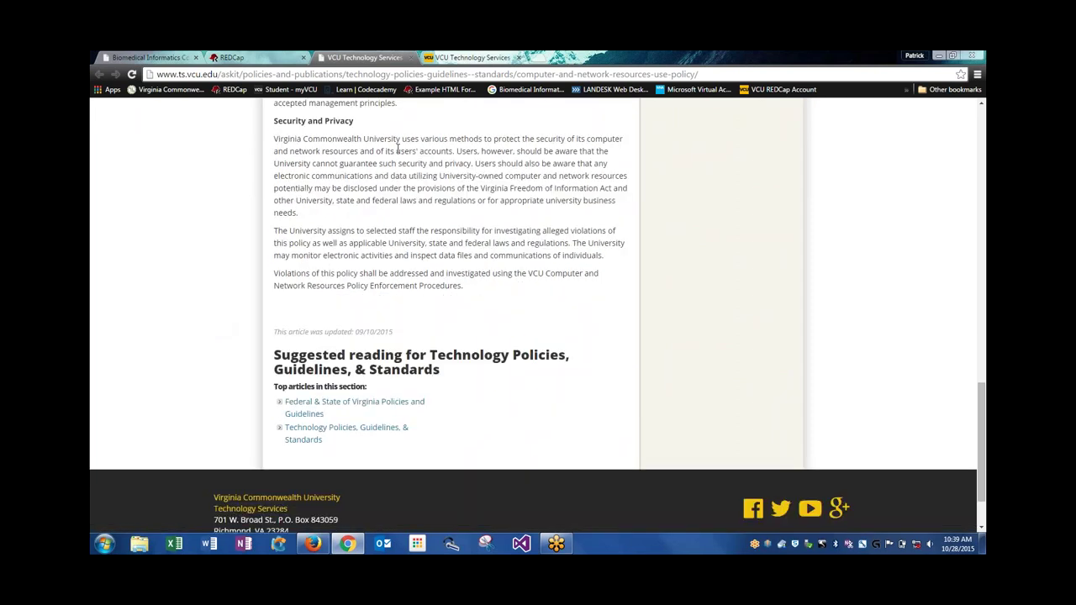
left_click(280, 55)
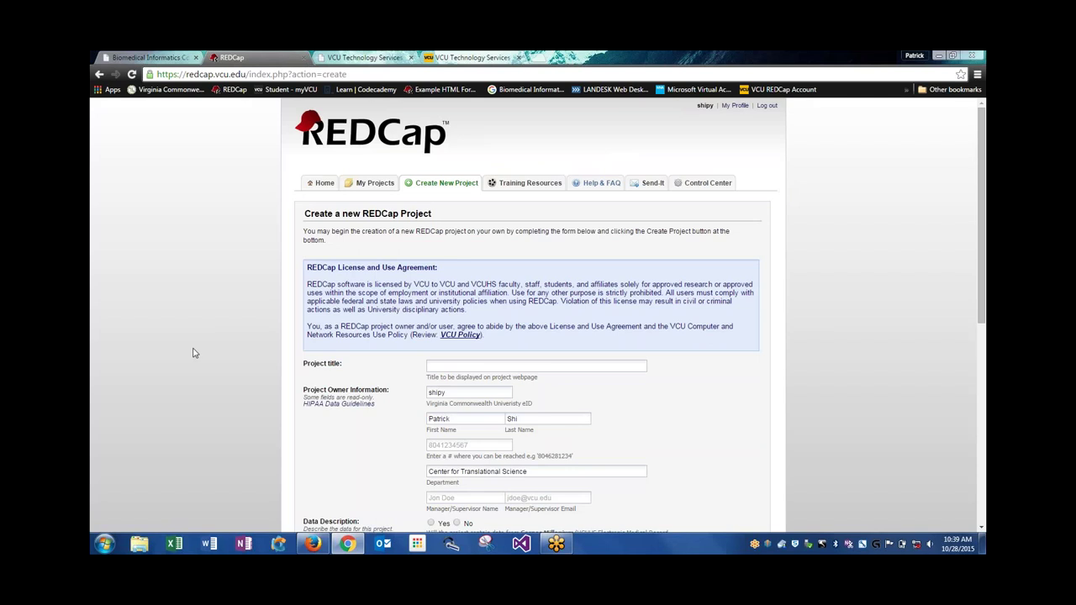
scroll(192, 352, "down", 3)
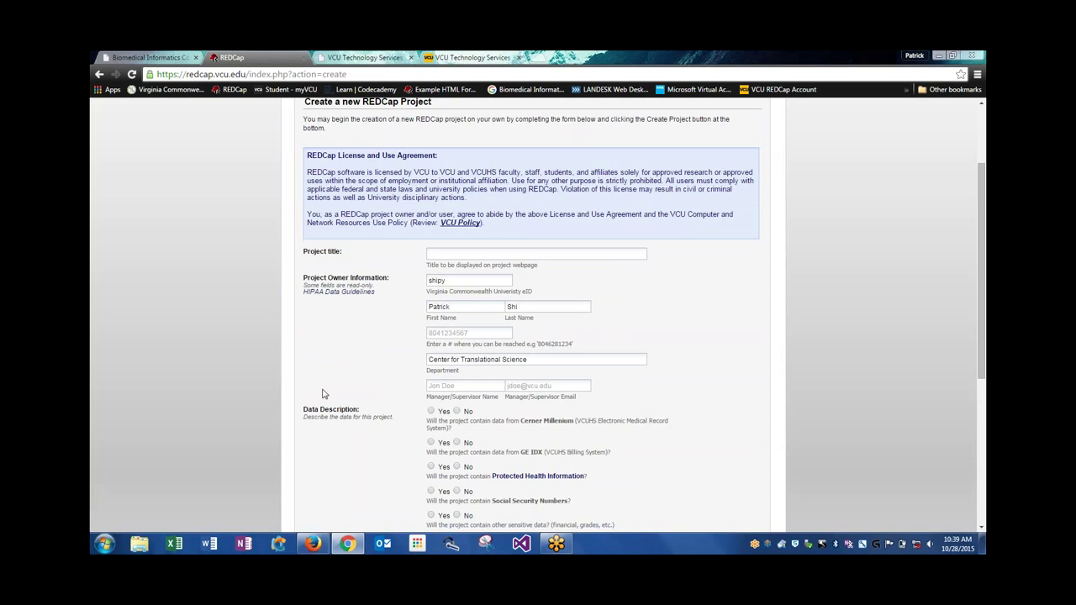
Bring up the Firefox REDCap form showing the VCU/VCUHS-only project creation notice
left_click(322, 548)
scroll(356, 332, "down", 1)
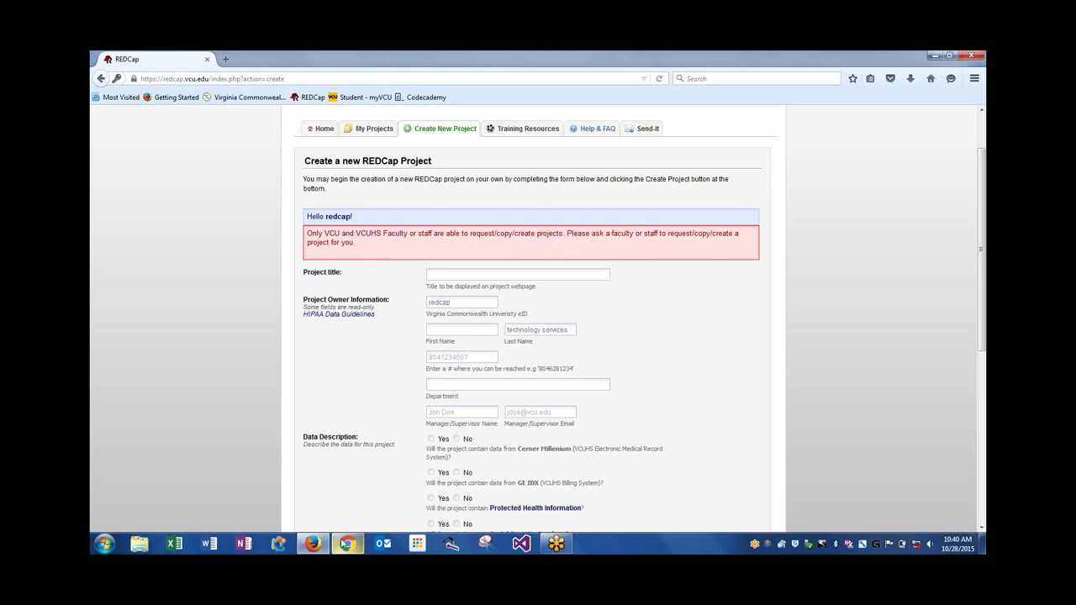
Back in Chrome, enter 'Test' as the project title
mouse_move(347, 544)
left_click(353, 483)
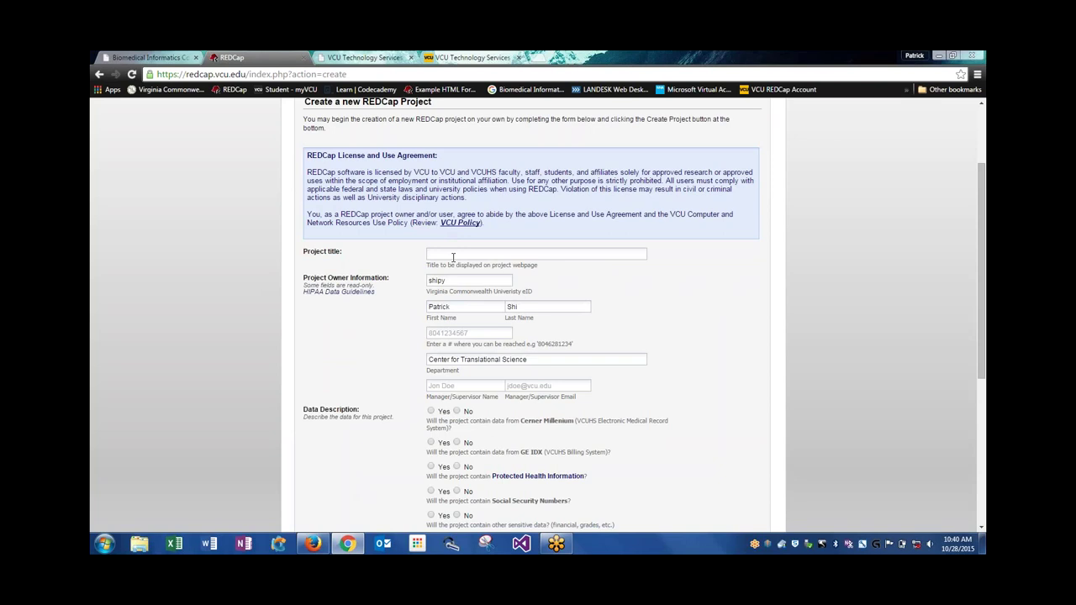
left_click(453, 257)
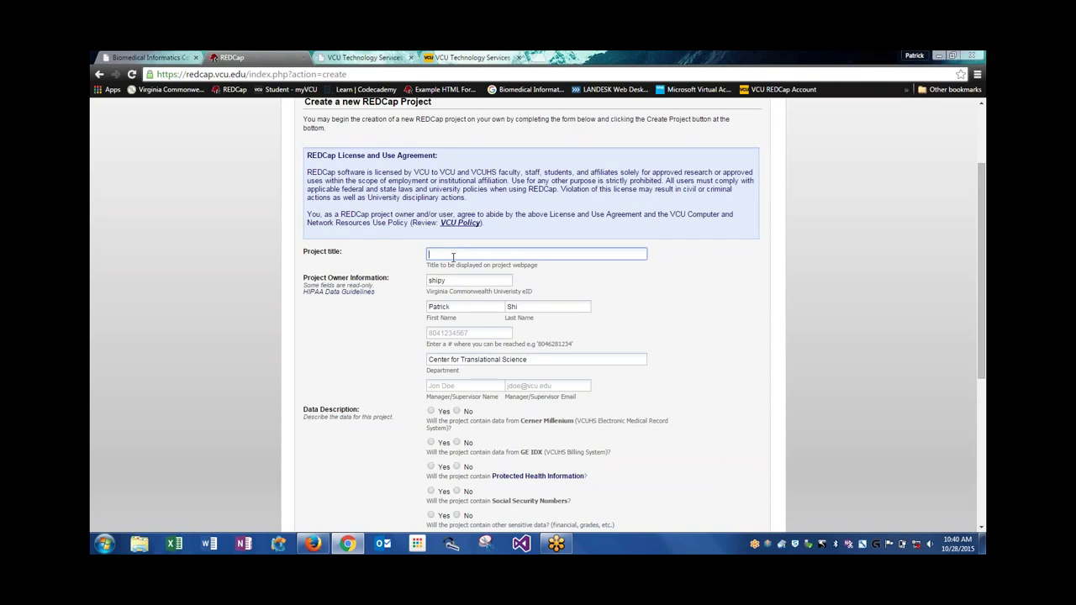
key("Caps_Lock")
type("Test")
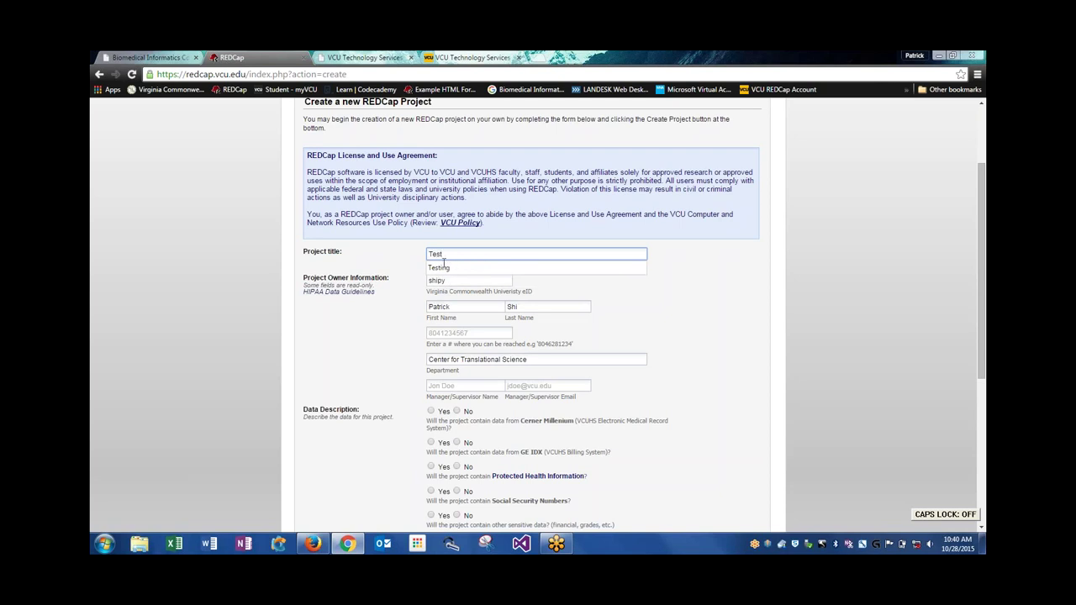
key("Tab")
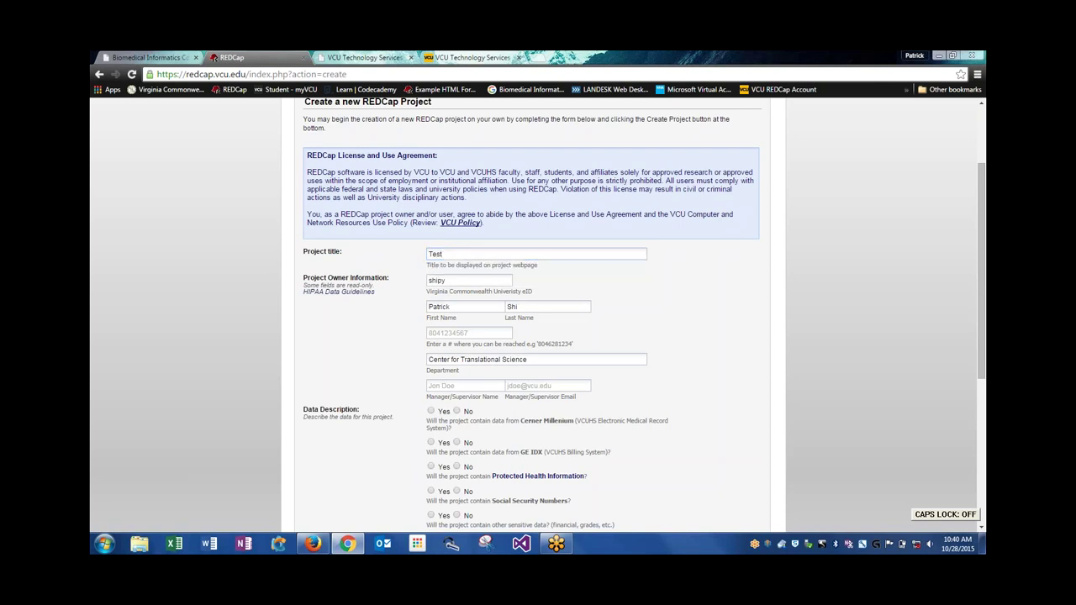
Enter the contact phone number and the manager/supervisor's name and e-mail
left_click(468, 333)
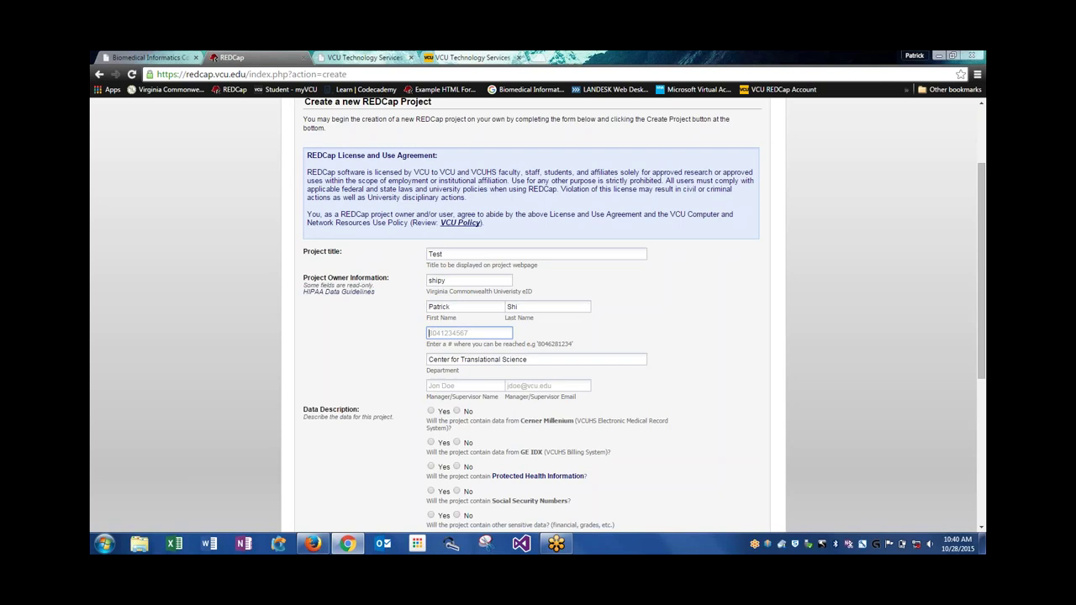
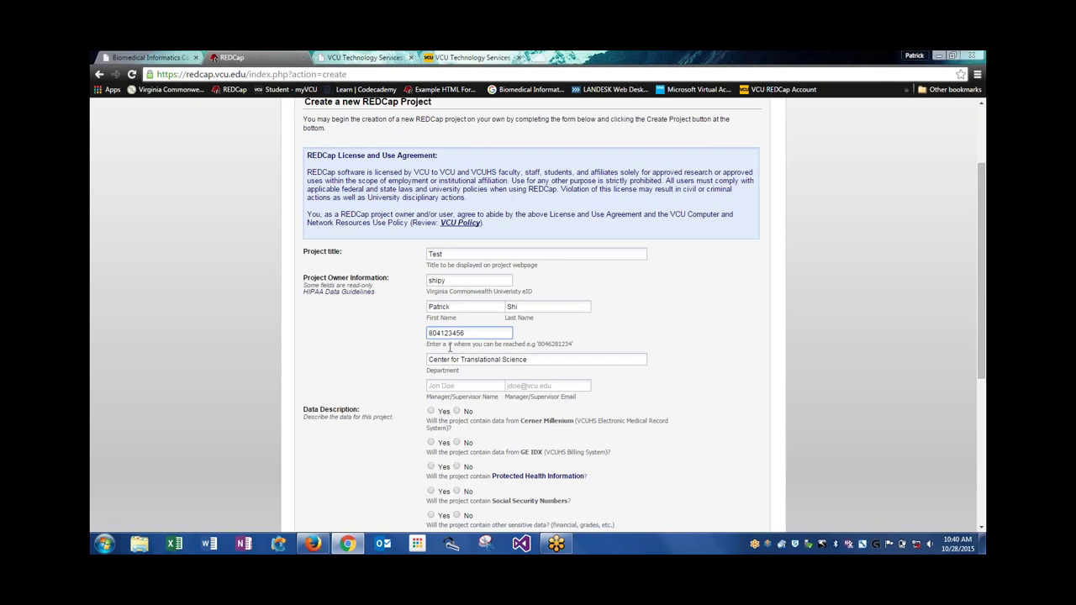
left_click(452, 383)
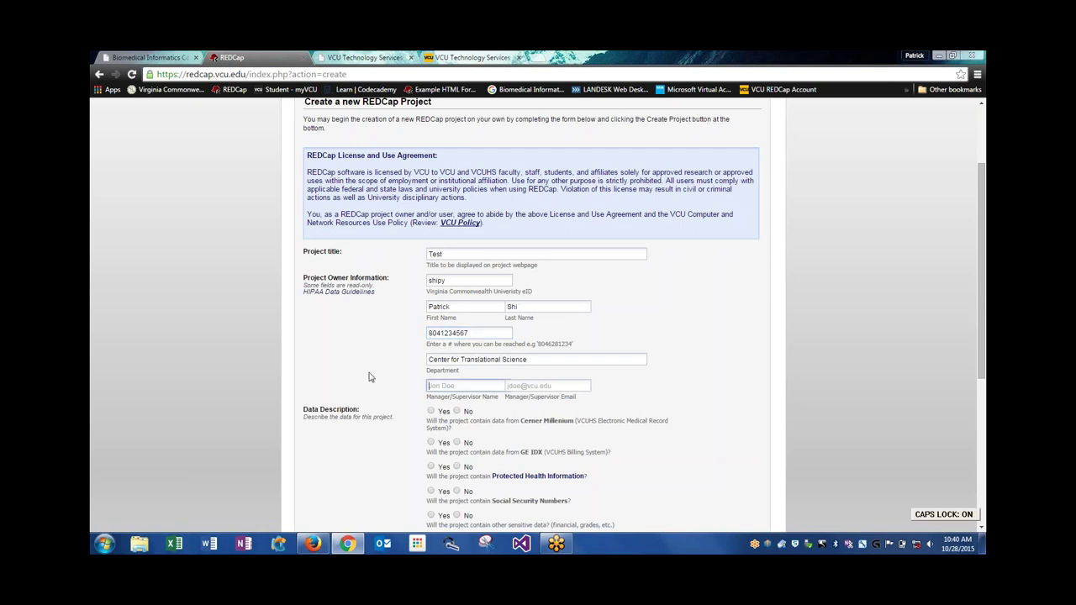
type("Jon Doe")
key("Tab")
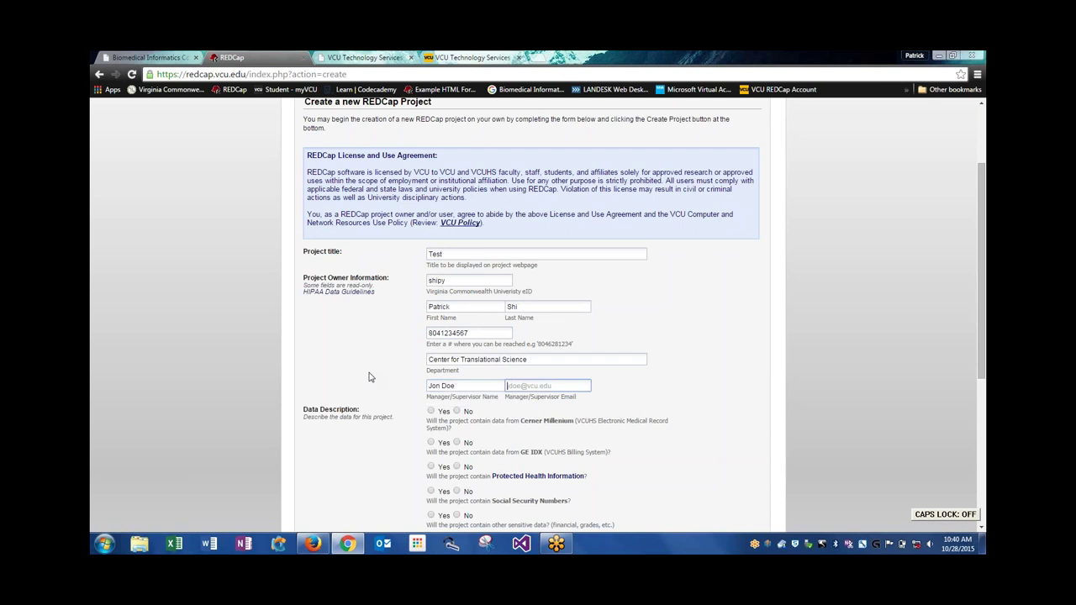
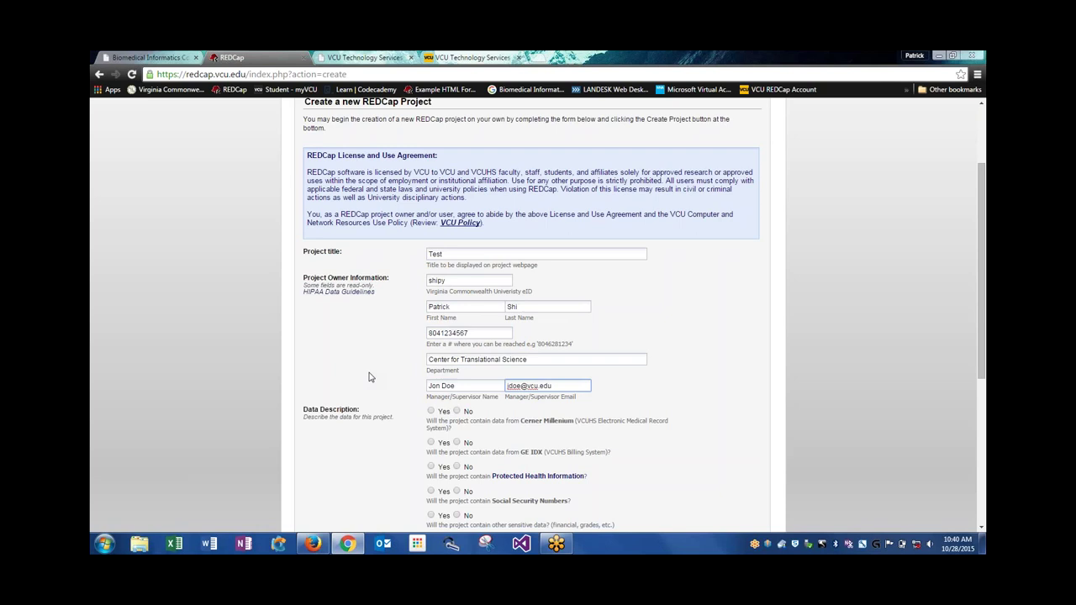
Answer Yes to the Cerner Millenium and GE IDX data questions
left_click(368, 377)
scroll(368, 377, "down", 1)
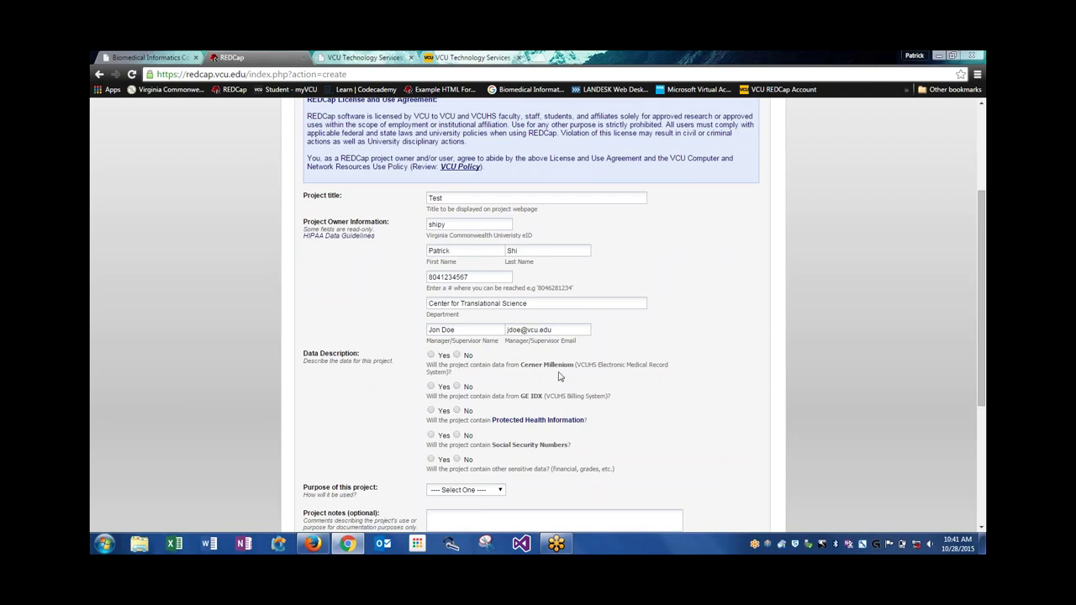
left_click(432, 356)
left_click(431, 386)
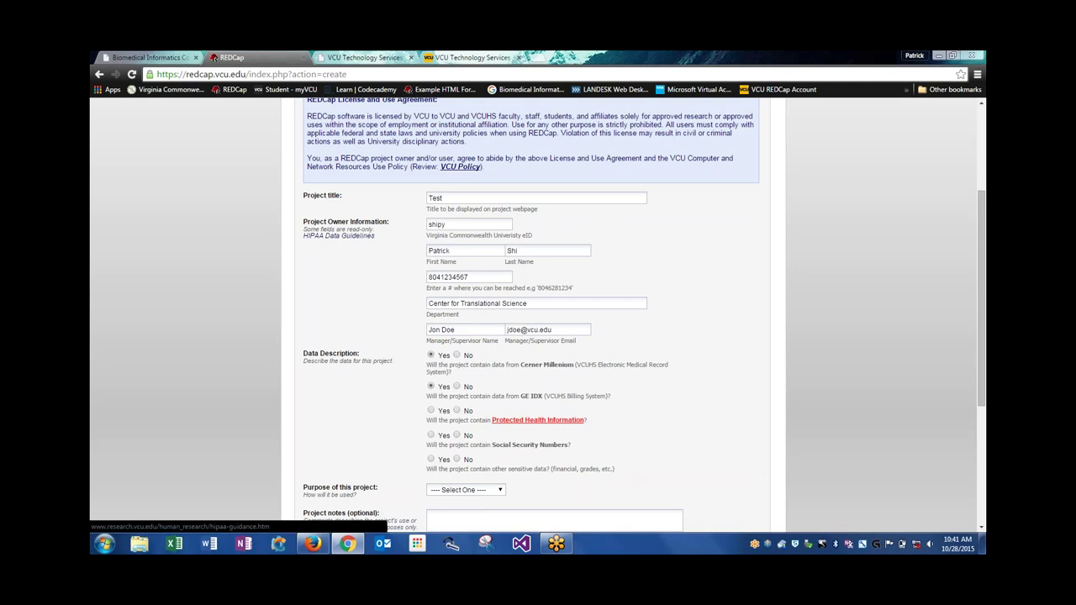
Open the Protected Health Information link's HIPAA and Research Guidance page in a new tab
right_click(525, 422)
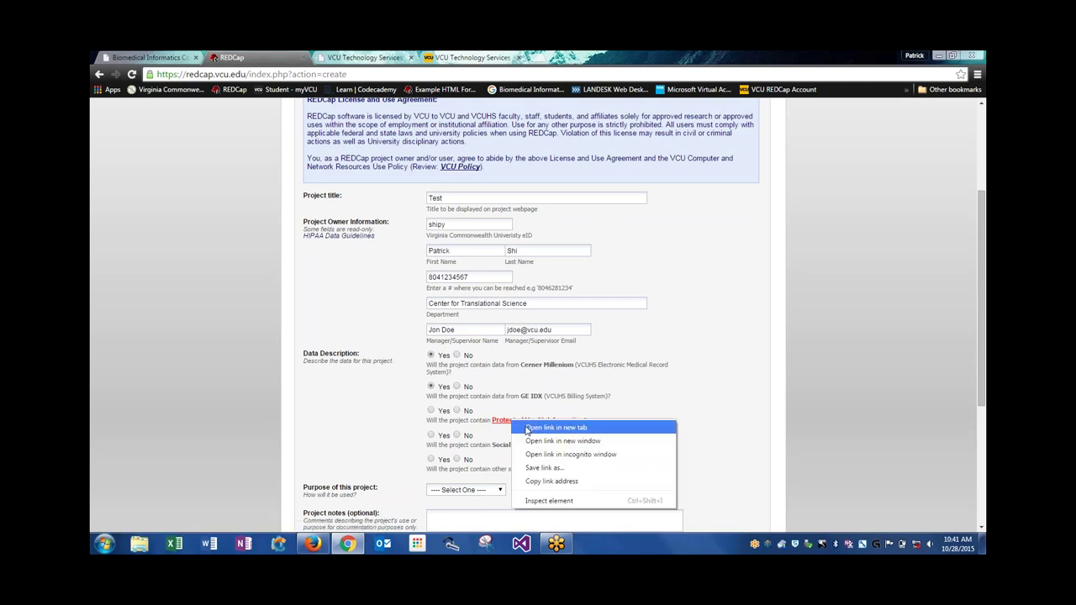
left_click(530, 430)
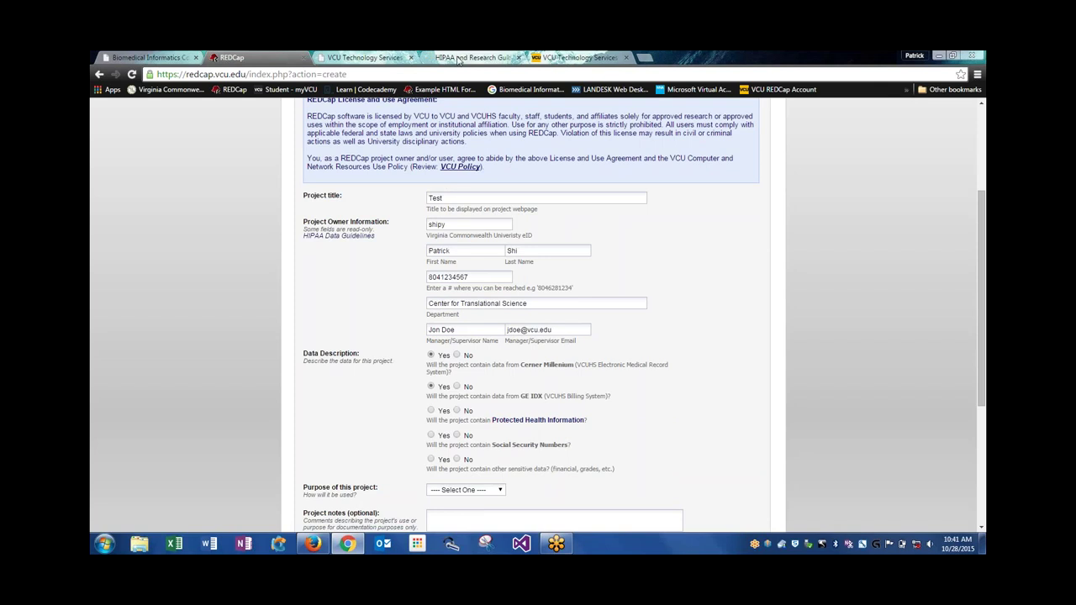
left_click(460, 57)
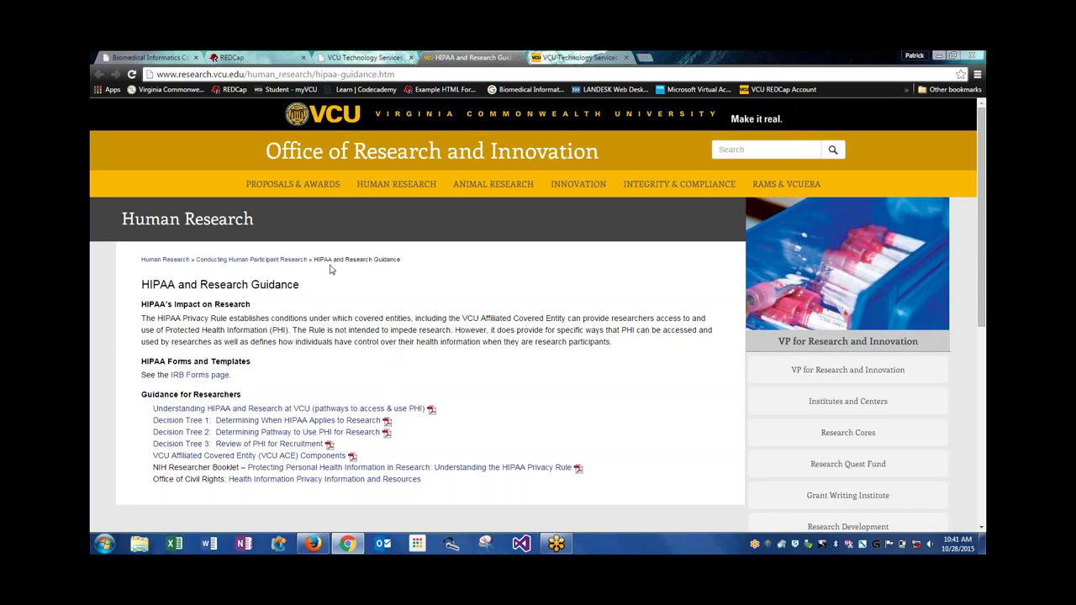
Back in REDCap, answer Yes to Protected Health Information and Social Security Numbers
left_click(251, 59)
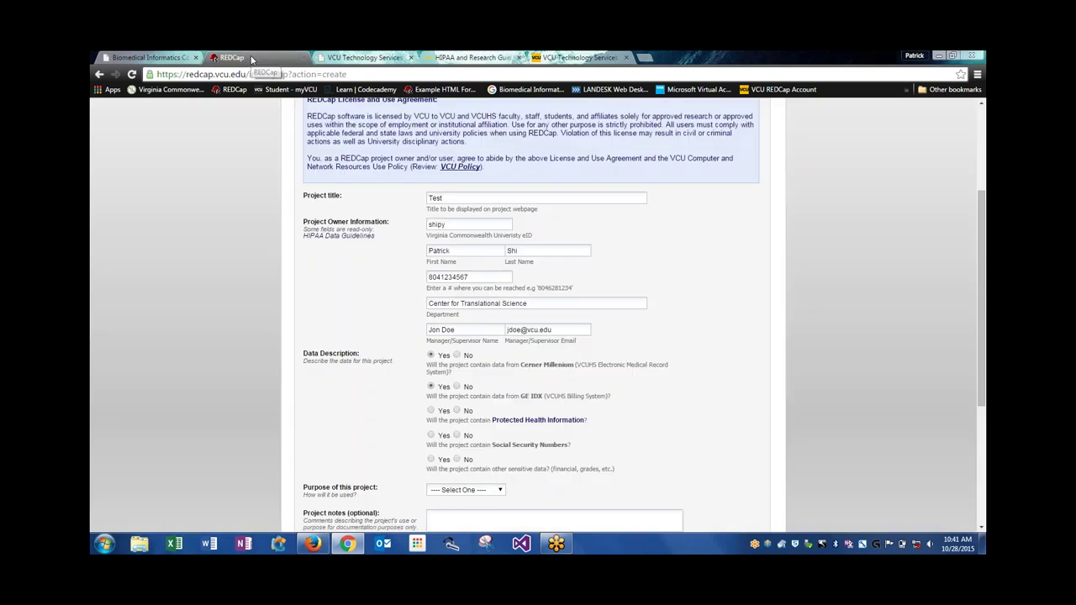
left_click(431, 411)
left_click(431, 436)
scroll(377, 452, "down", 1)
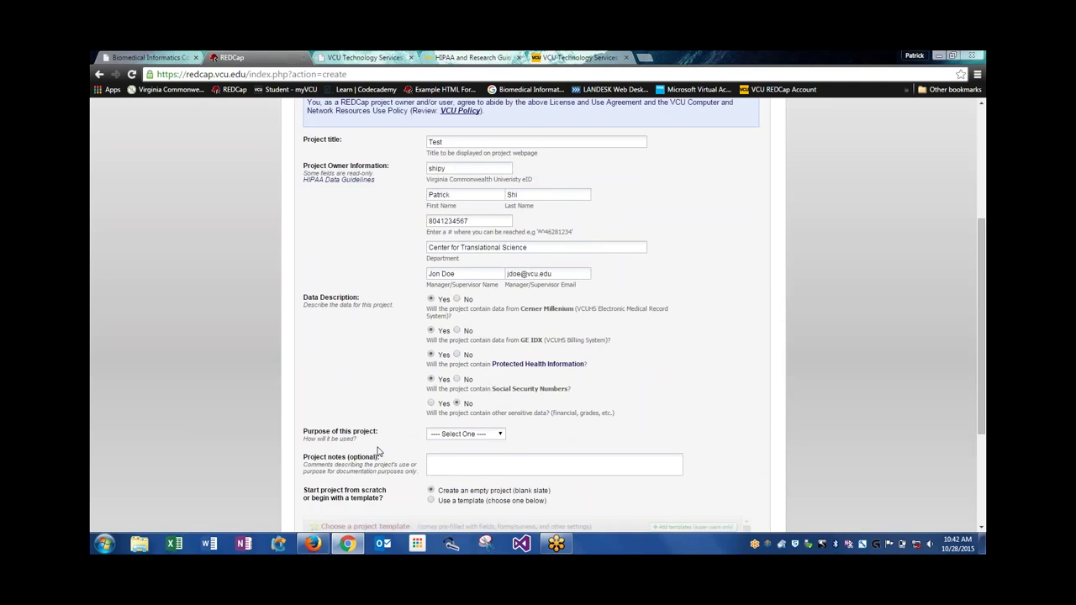
scroll(377, 452, "down", 1)
left_click(495, 382)
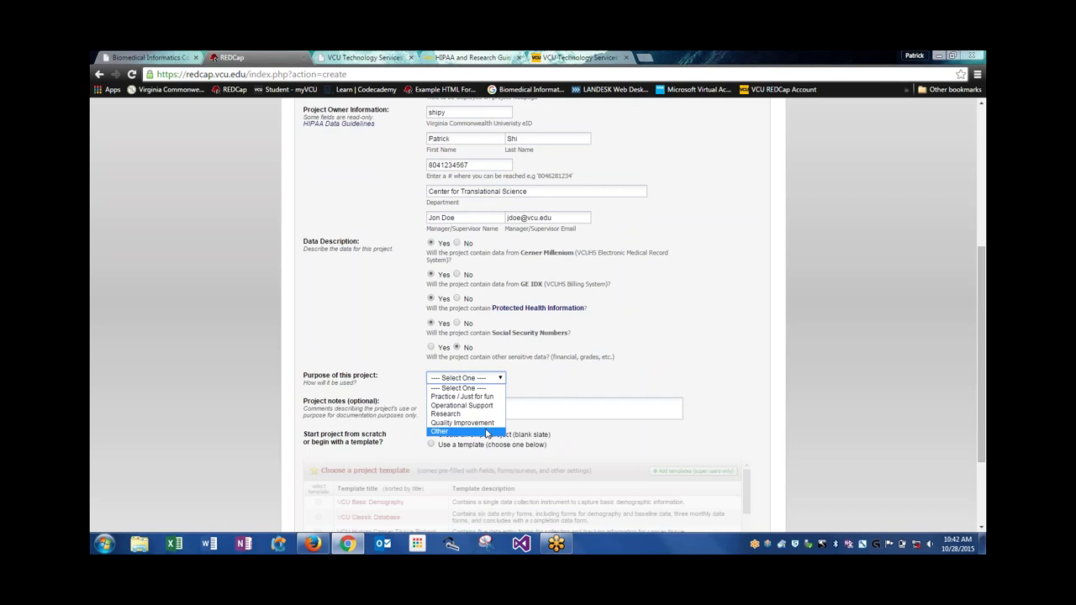
Set the Purpose of this project to 'Practice / Just for fun' instead of Other
left_click(487, 431)
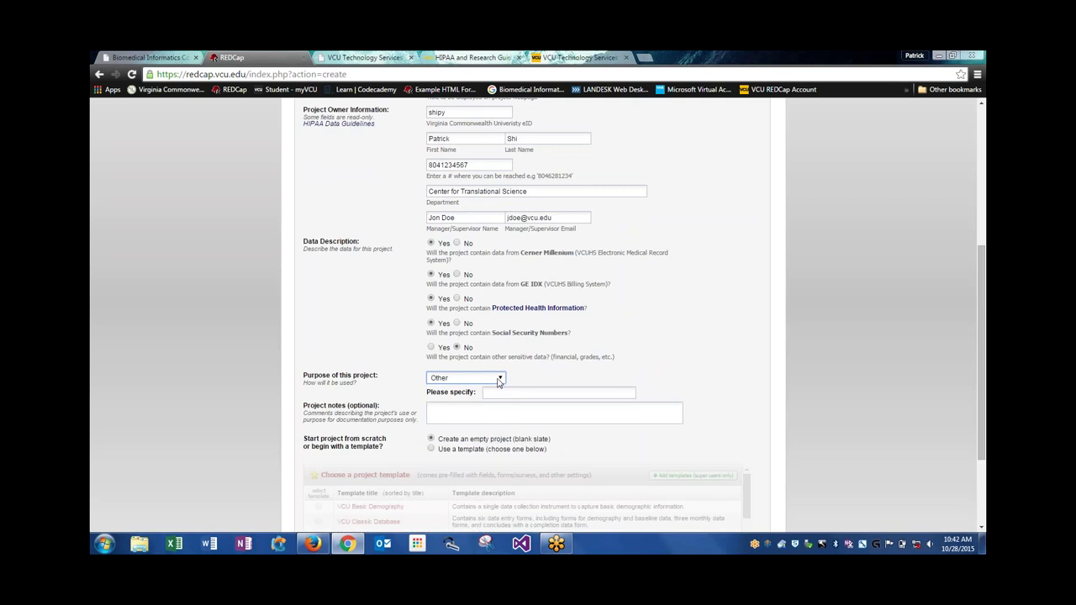
left_click(499, 379)
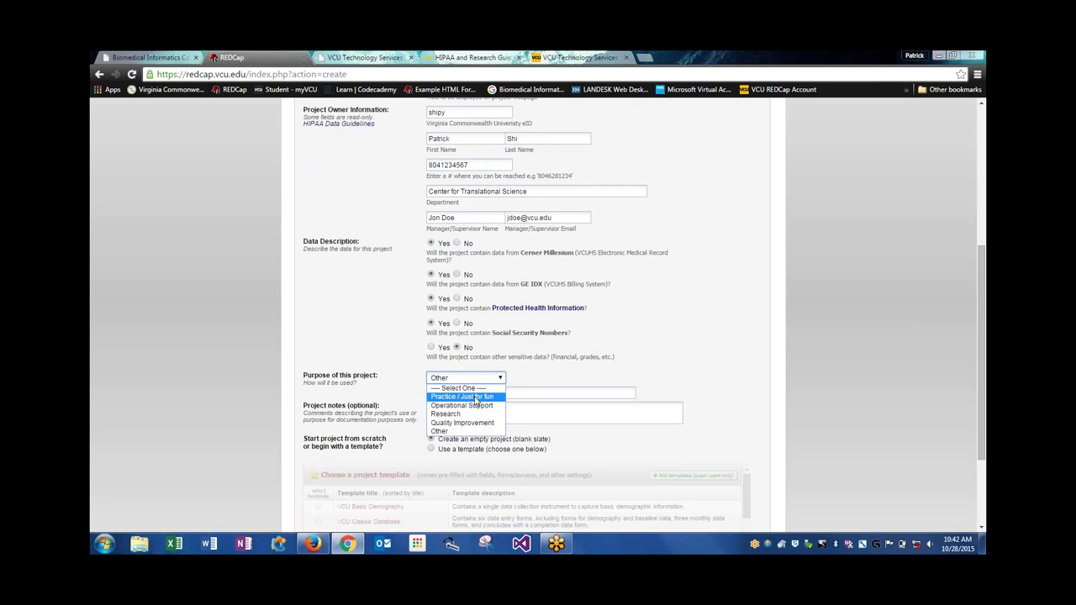
left_click(477, 399)
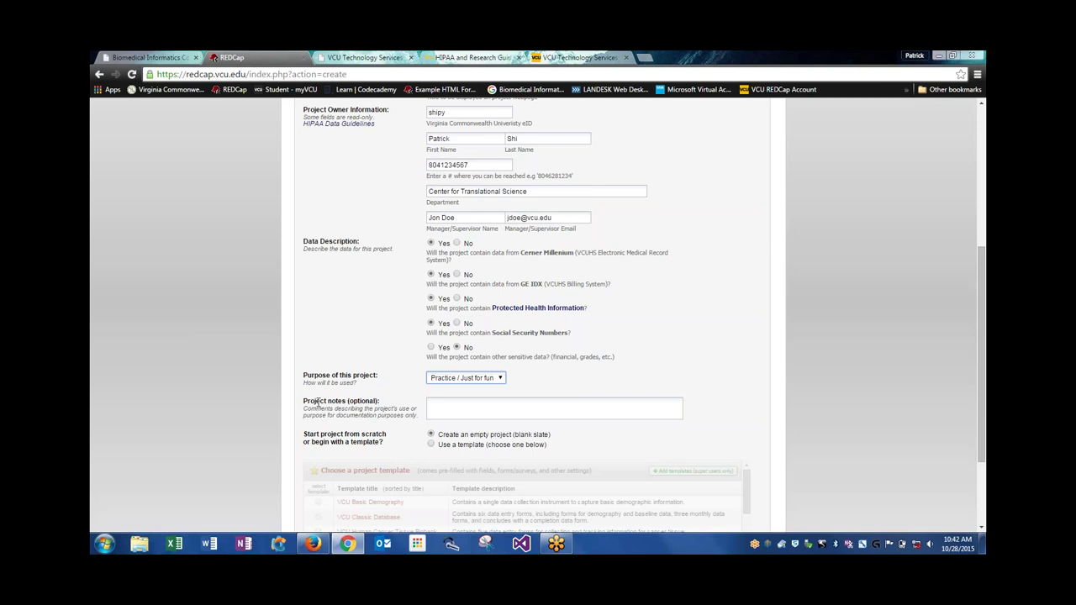
scroll(294, 392, "down", 1)
scroll(294, 393, "down", 1)
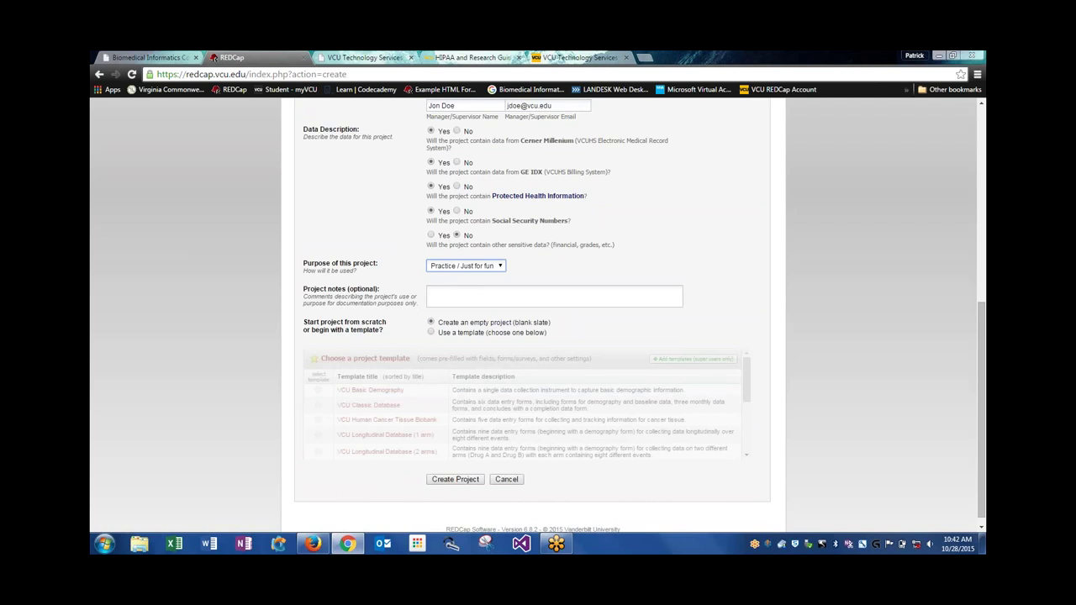
Choose 'Use a template' for the new project and browse the VCU template list
left_click(431, 332)
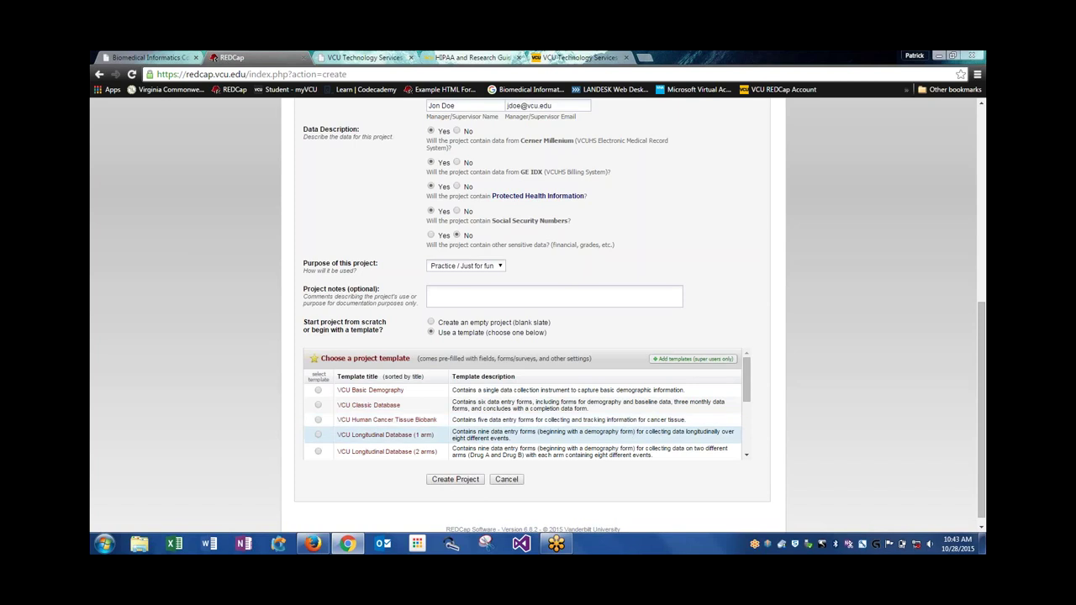
scroll(414, 403, "down", 2)
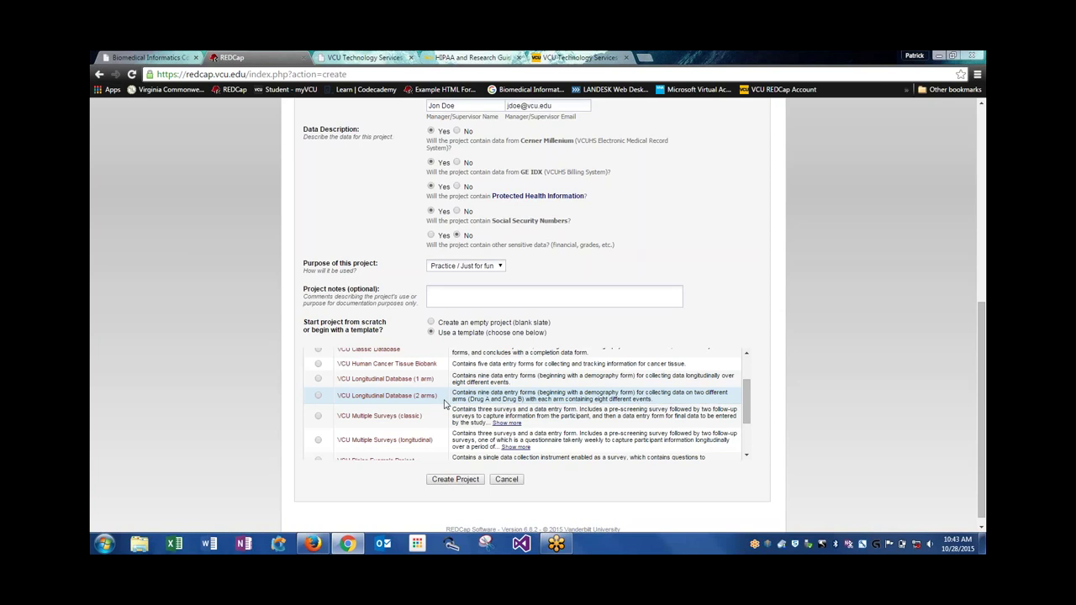
scroll(440, 416, "down", 1)
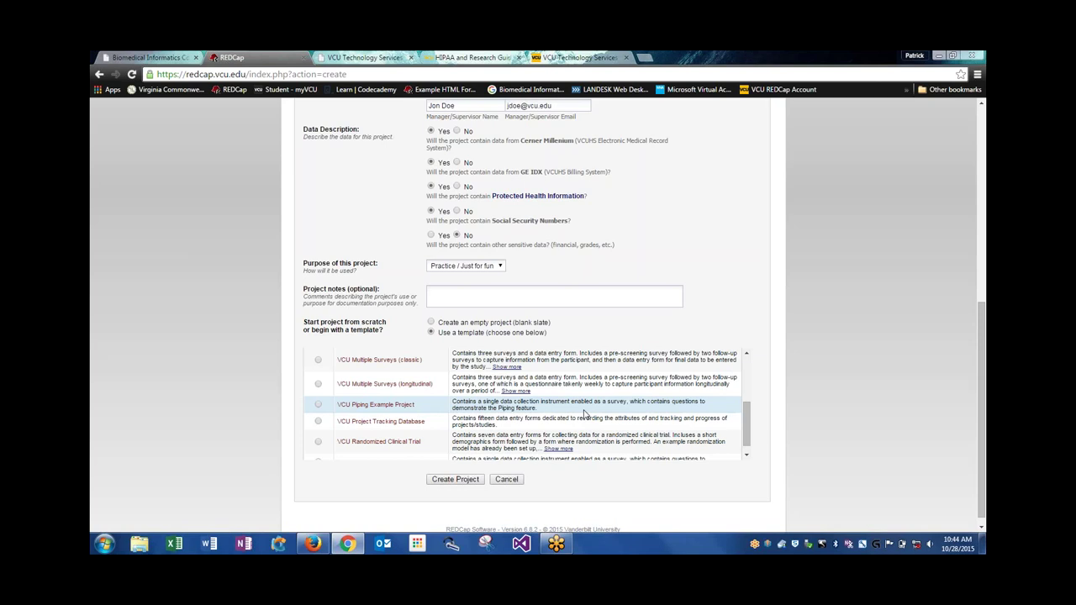
scroll(585, 413, "down", 1)
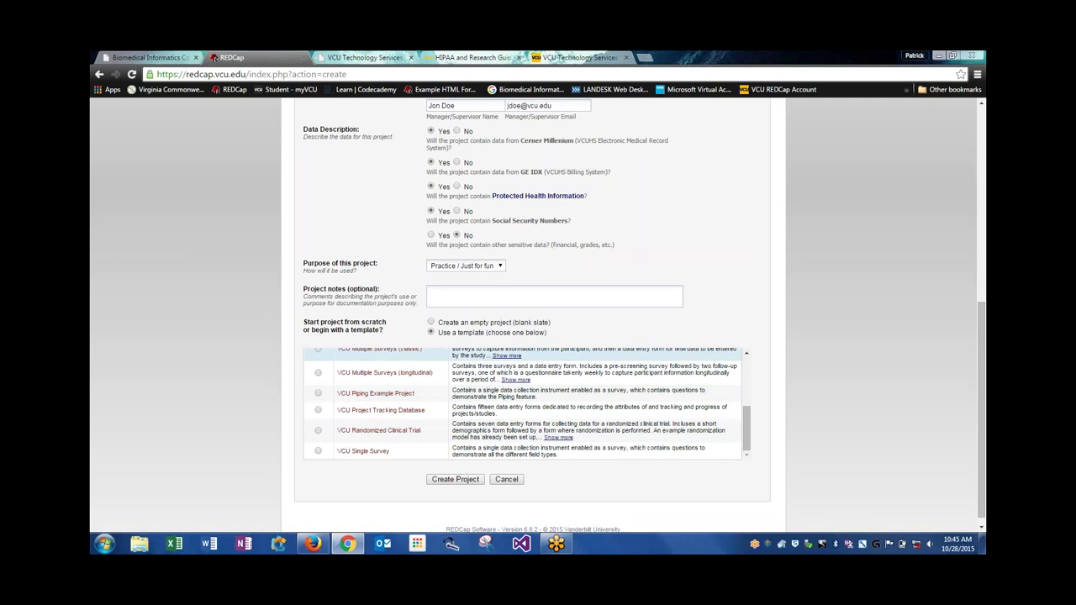
Select 'Create an empty project (blank slate)' as the project's starting point
left_click(431, 323)
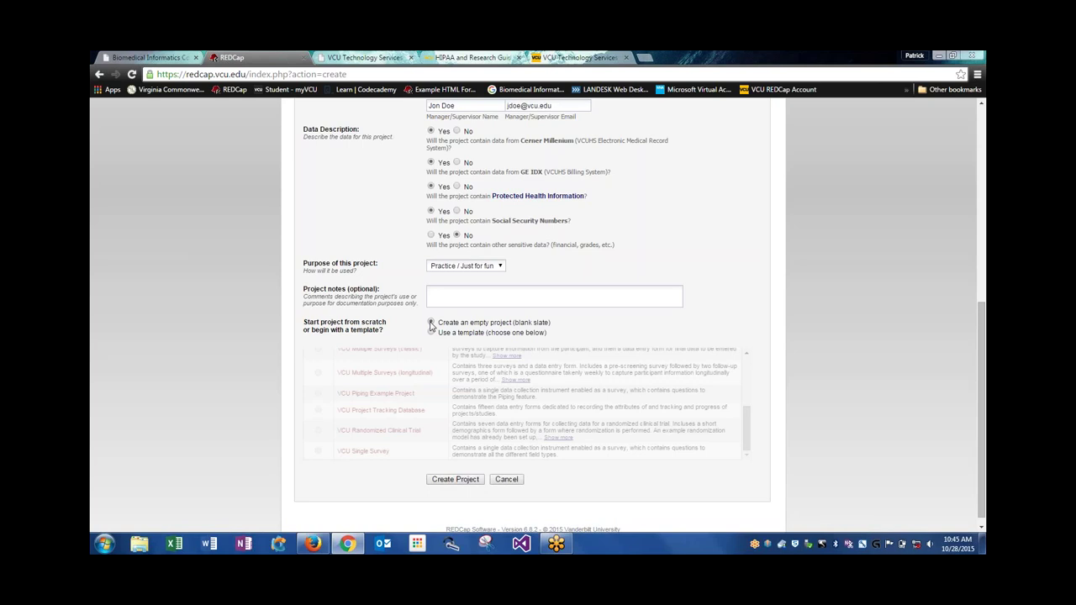
left_click(431, 323)
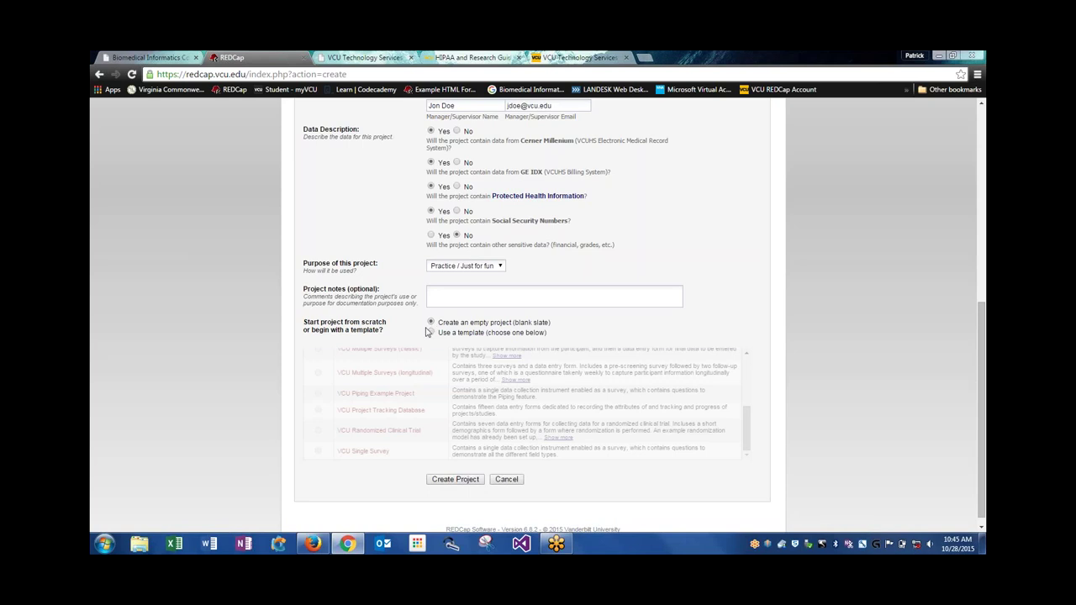
Create the Test project, then enable 'Use surveys in this project?' on Project Setup
left_click(454, 479)
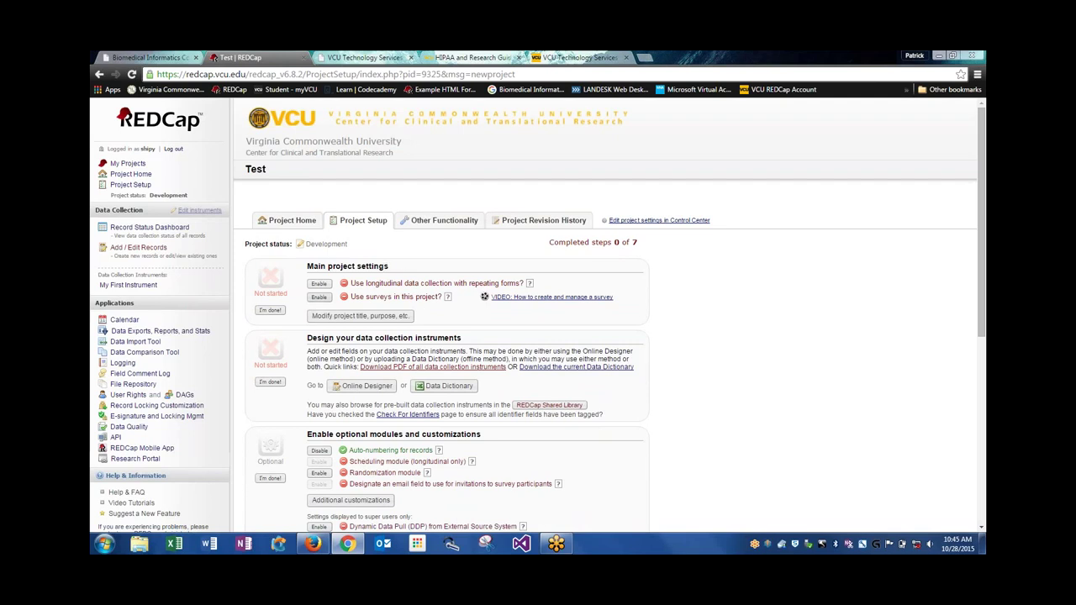
left_click(319, 296)
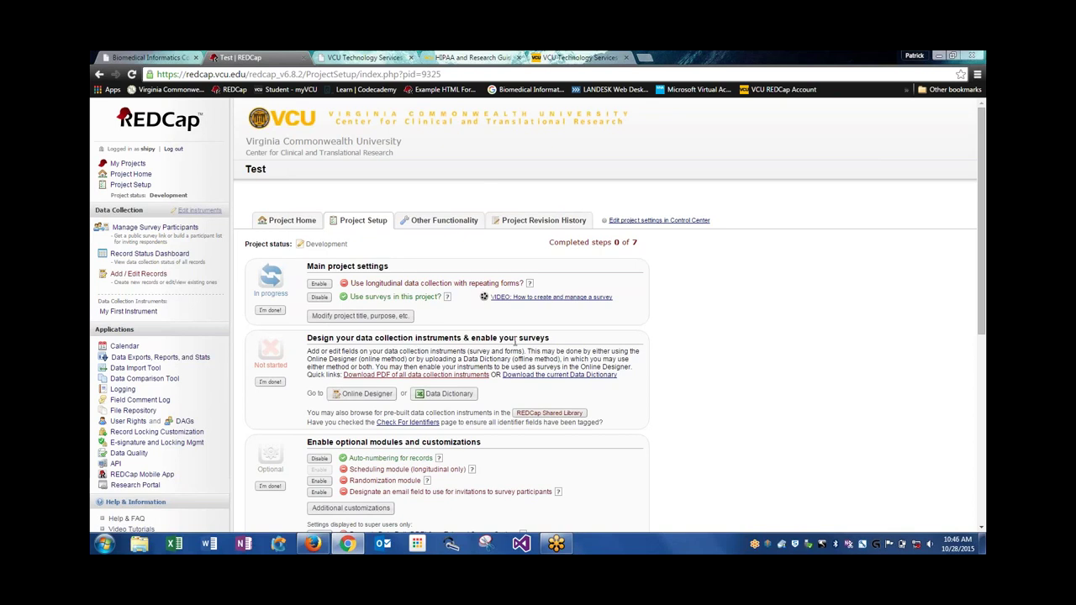
Enable My First Instrument as a survey in Online Designer and save its default survey settings
left_click(361, 393)
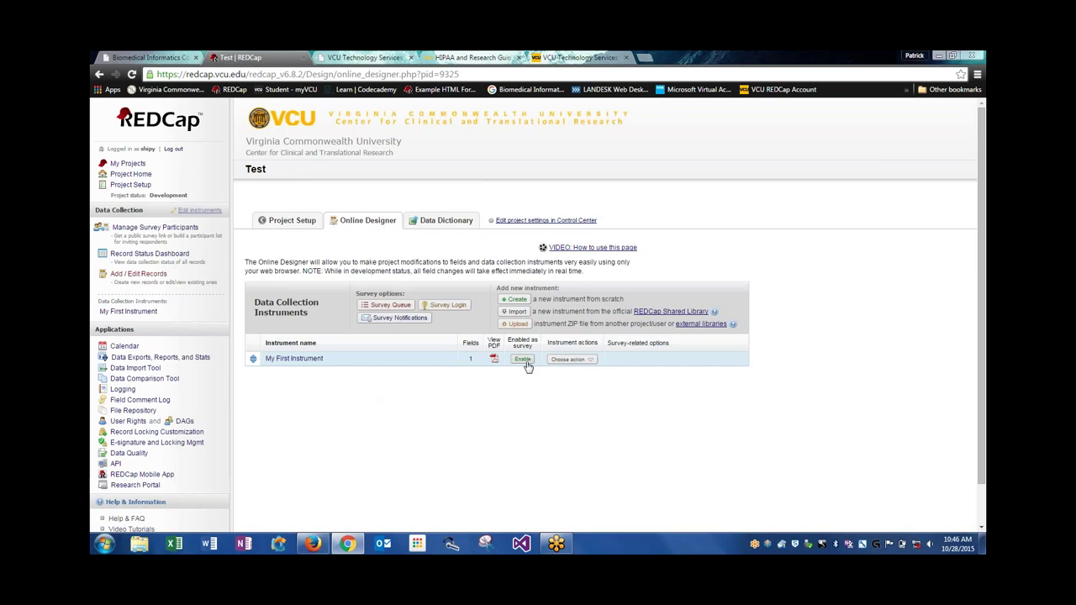
left_click(526, 362)
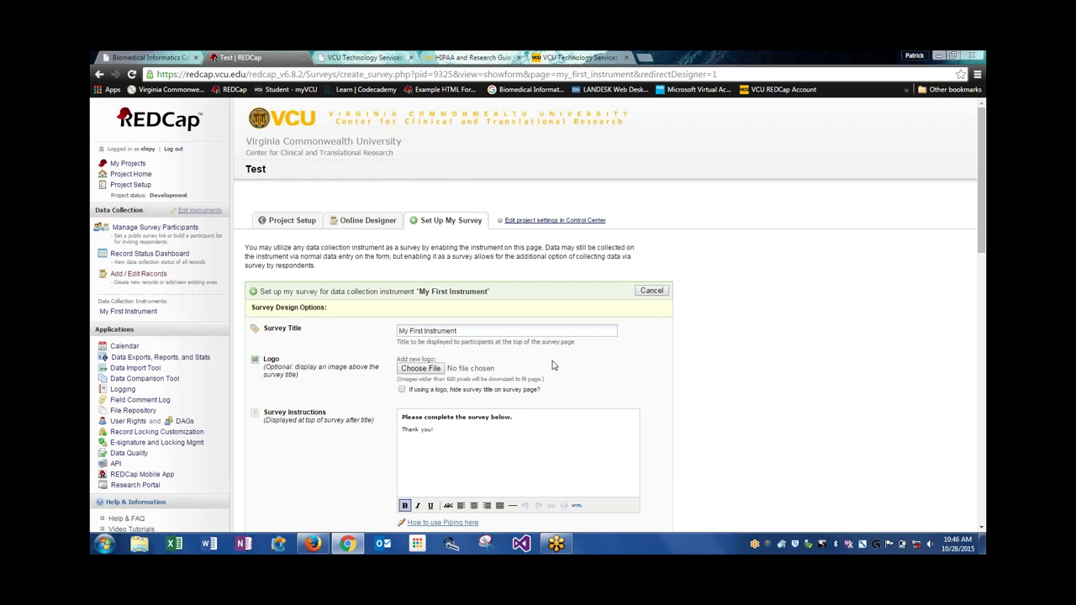
scroll(274, 354, "down", 1)
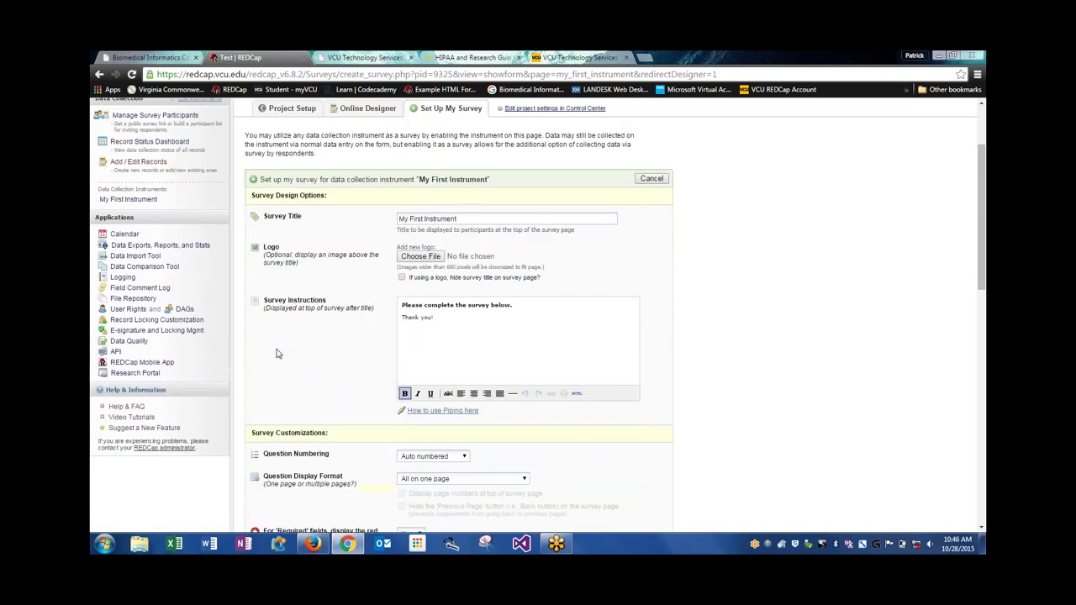
scroll(318, 319, "down", 2)
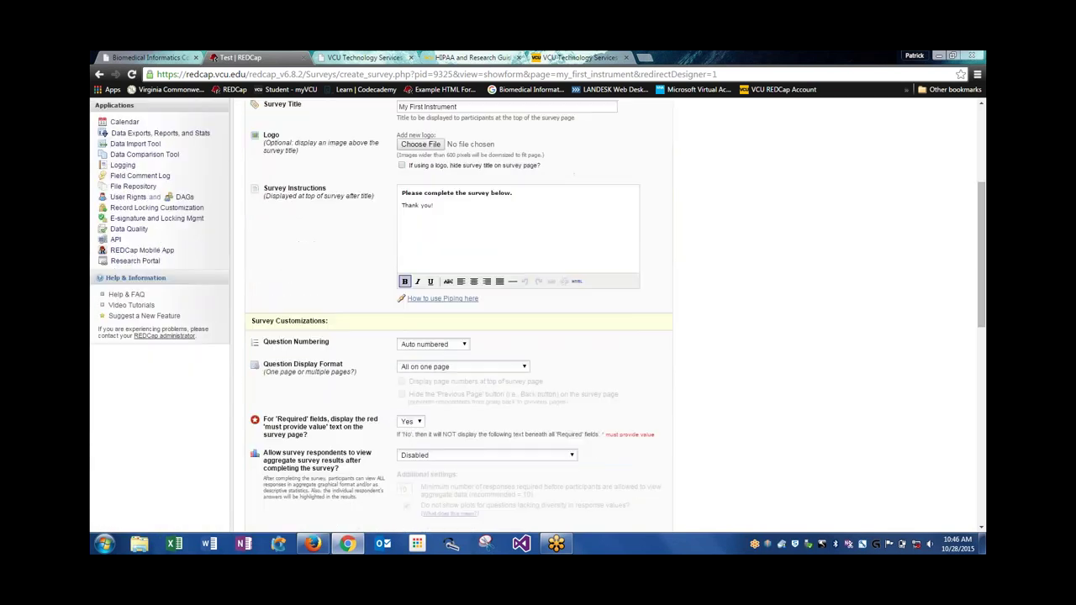
scroll(319, 324, "down", 3)
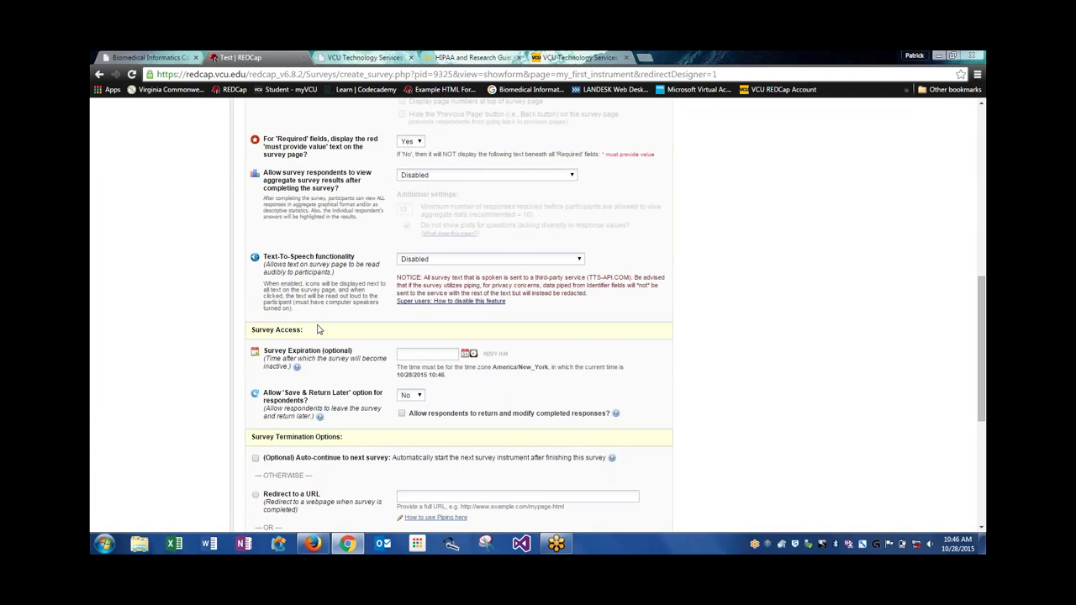
scroll(319, 329, "up", 1)
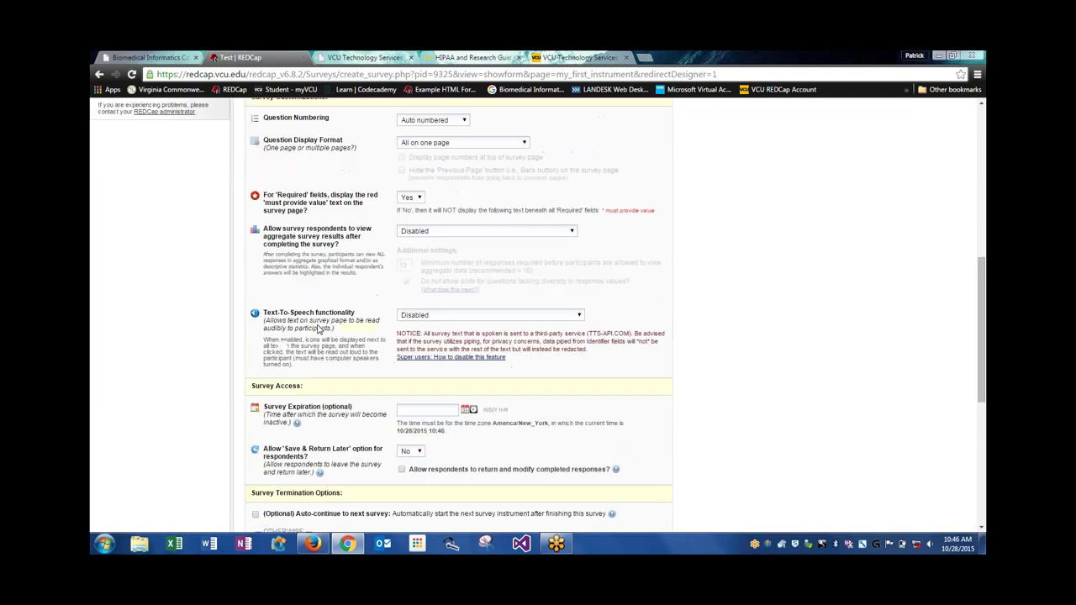
scroll(318, 328, "down", 1)
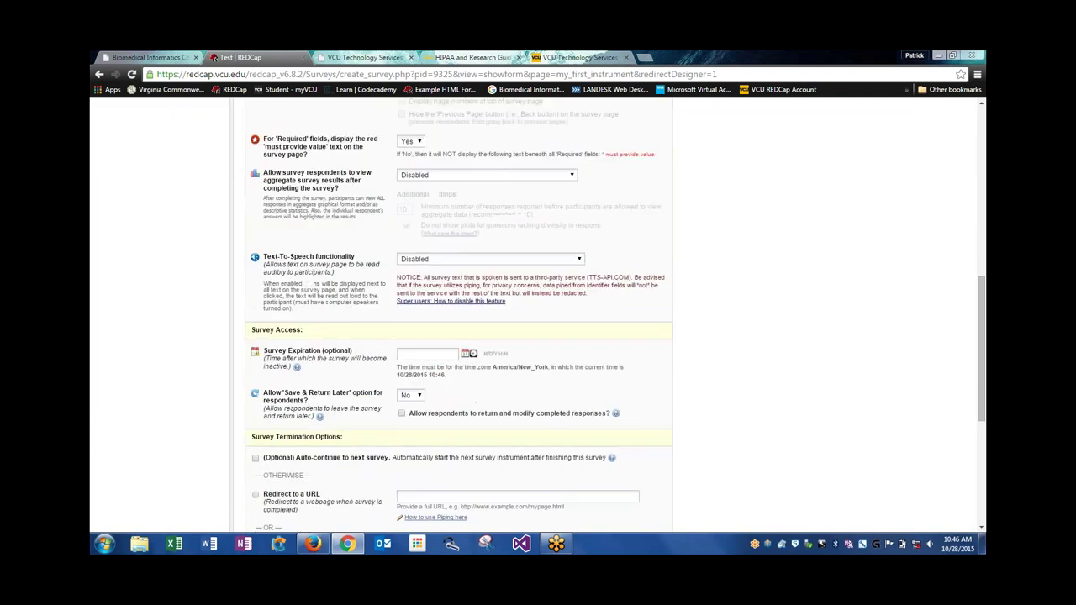
scroll(317, 329, "down", 1)
scroll(319, 336, "down", 4)
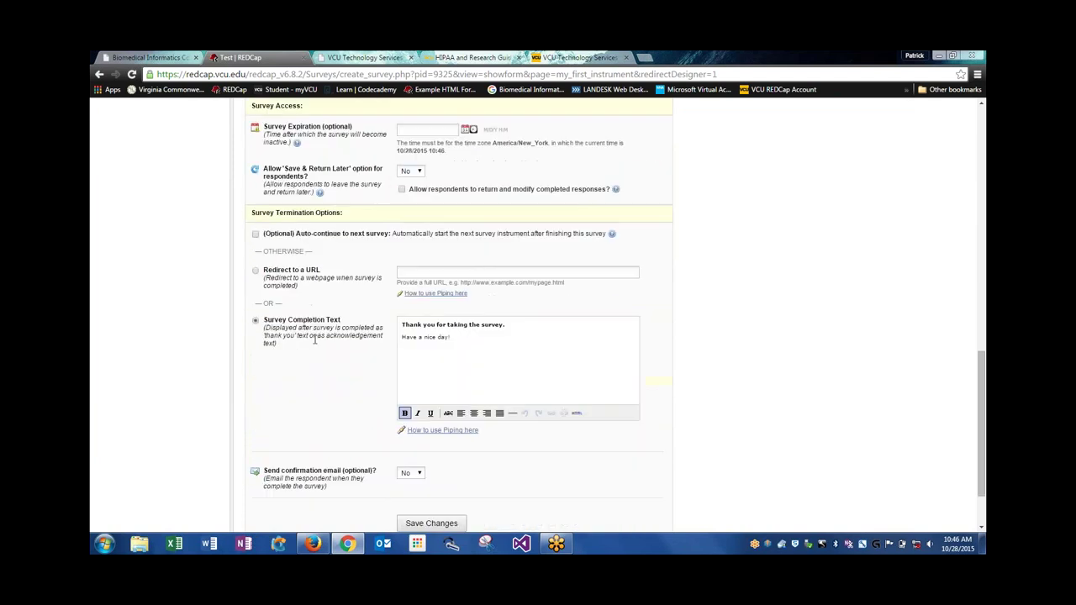
left_click(423, 467)
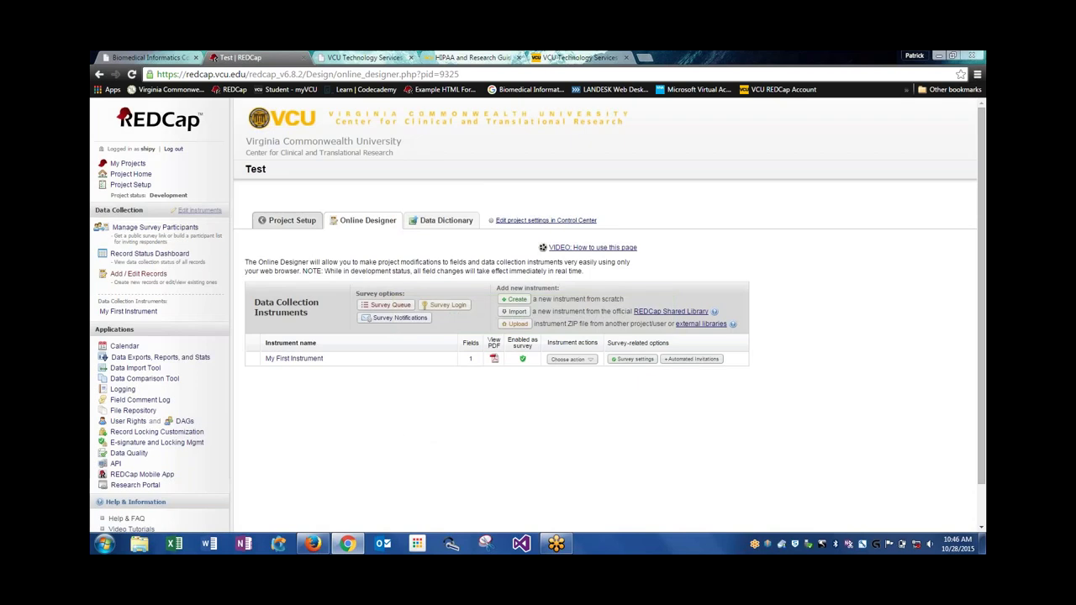
Disable 'Use surveys in this project?' on Project Setup and confirm the change
left_click(292, 220)
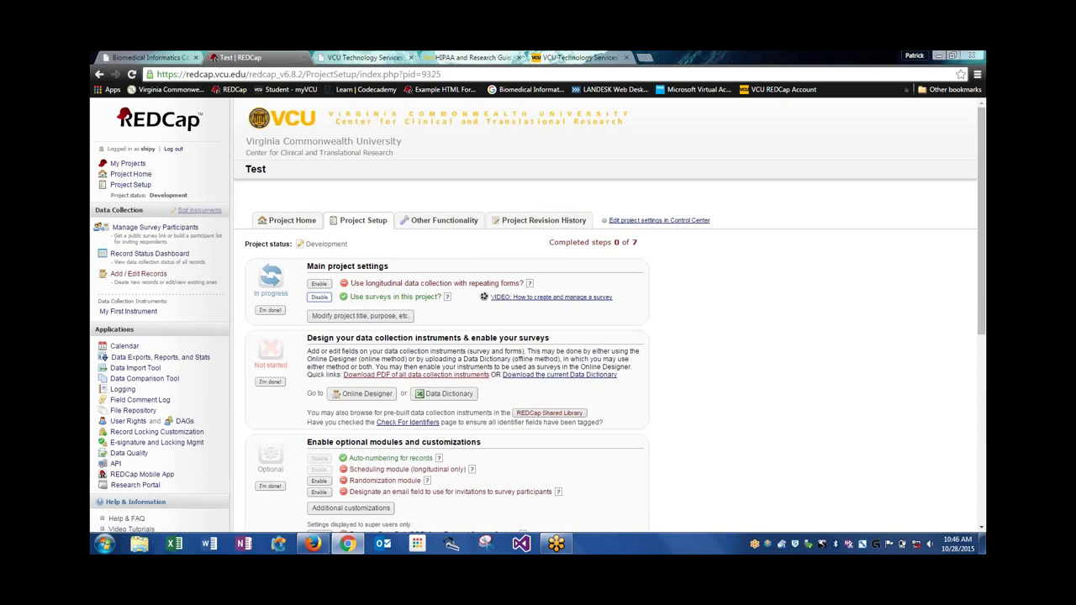
left_click(319, 297)
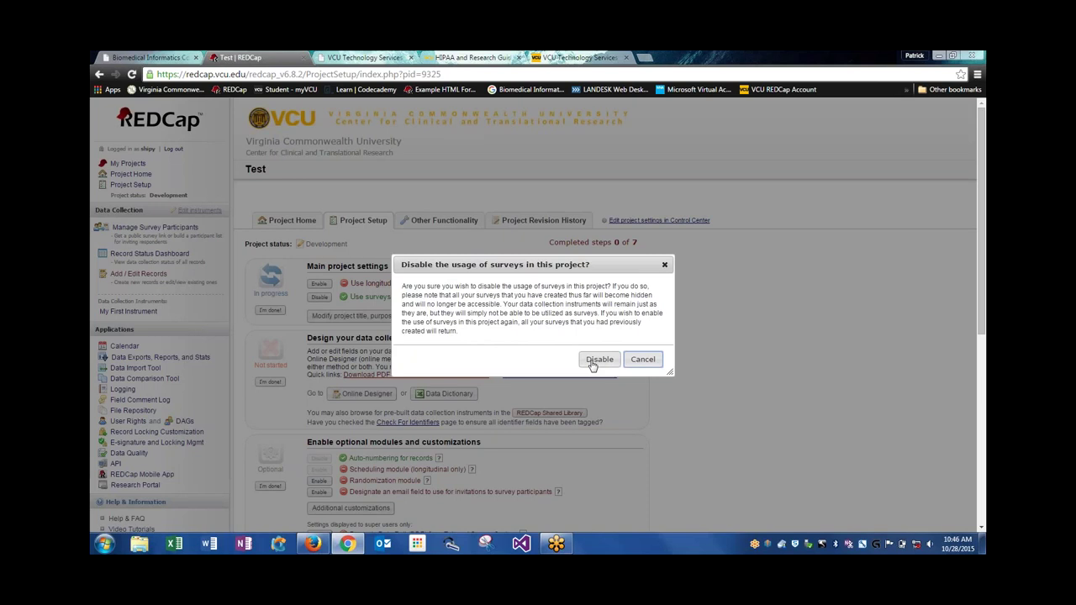
left_click(595, 360)
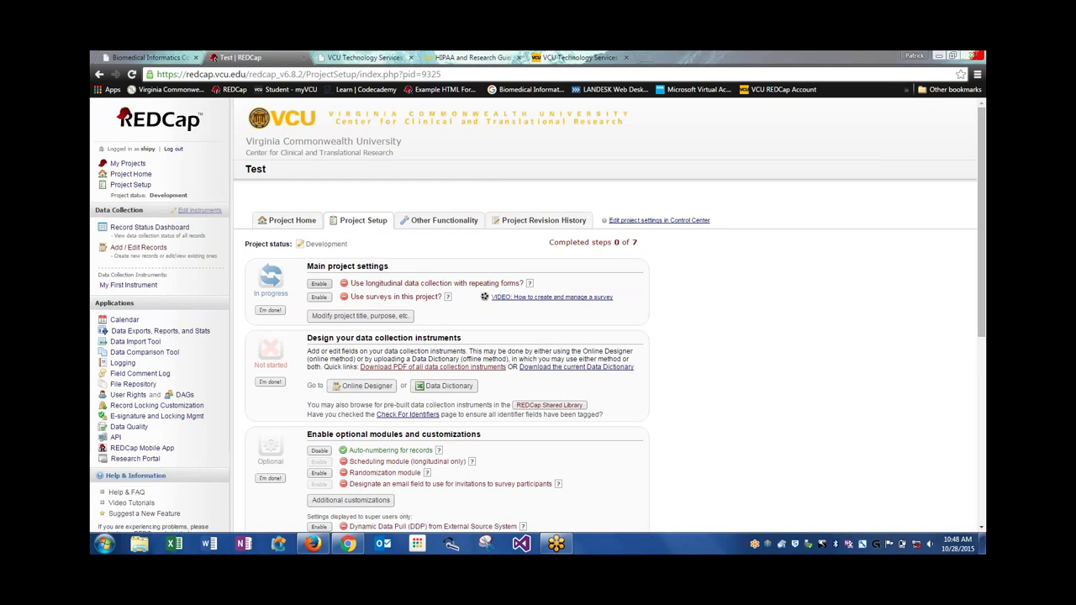
Enable longitudinal data collection, then read and close the Scheduling module help
left_click(318, 283)
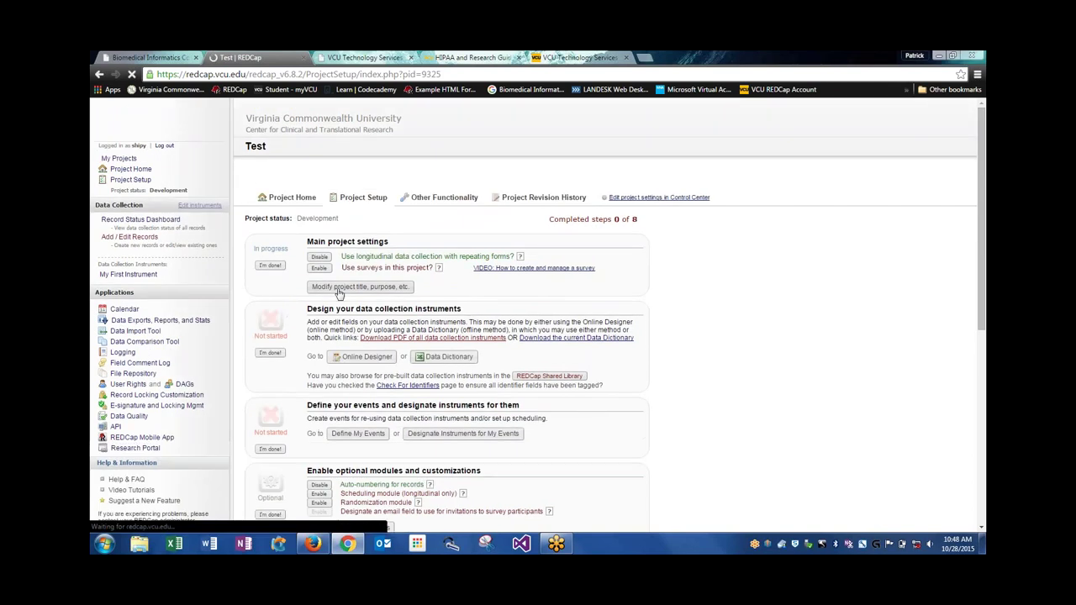
scroll(427, 318, "down", 1)
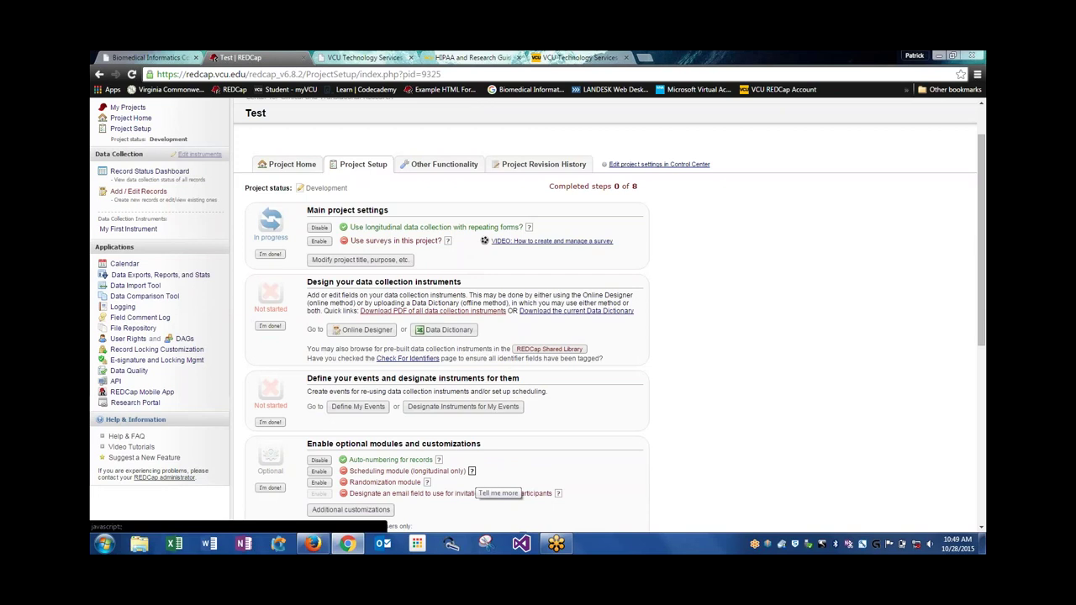
left_click(471, 471)
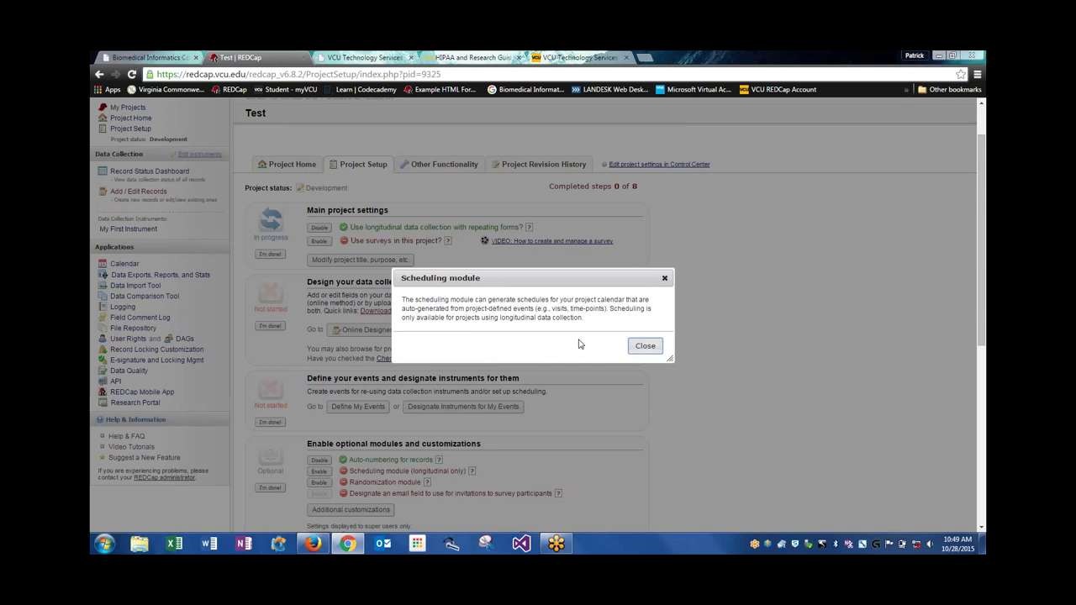
left_click(644, 345)
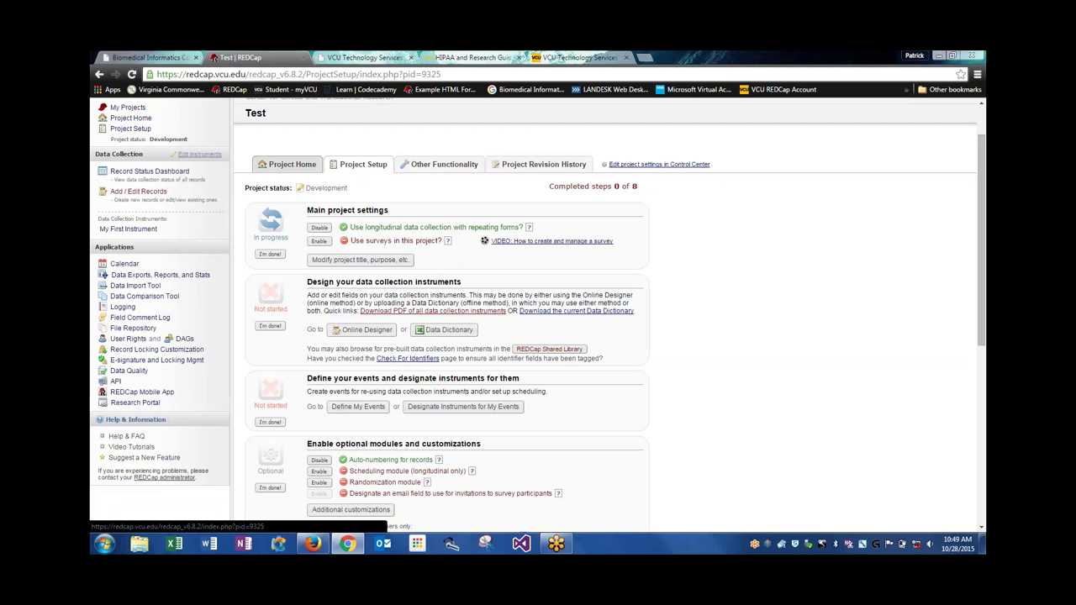
Go from the Test project's Project Home to the My Projects list
left_click(292, 165)
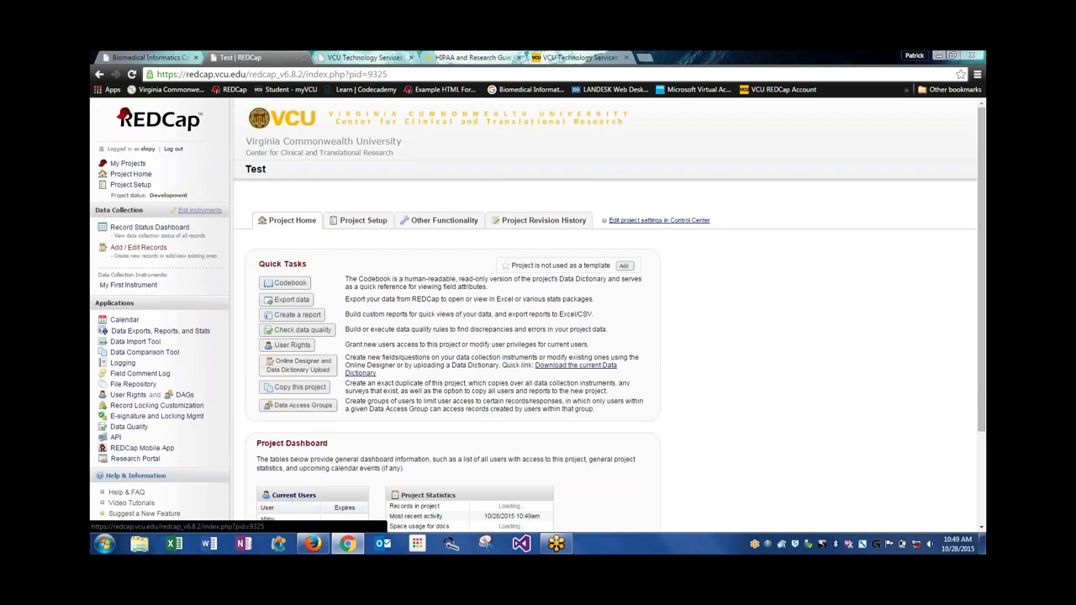
left_click(128, 164)
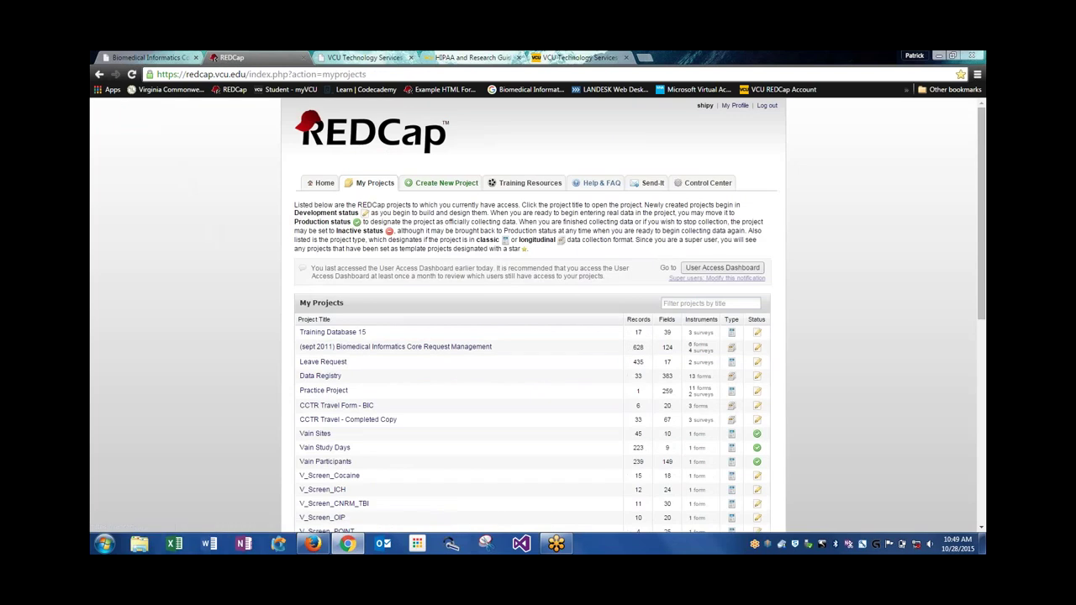
Start a new project and enter the title 'Test Template'
left_click(448, 185)
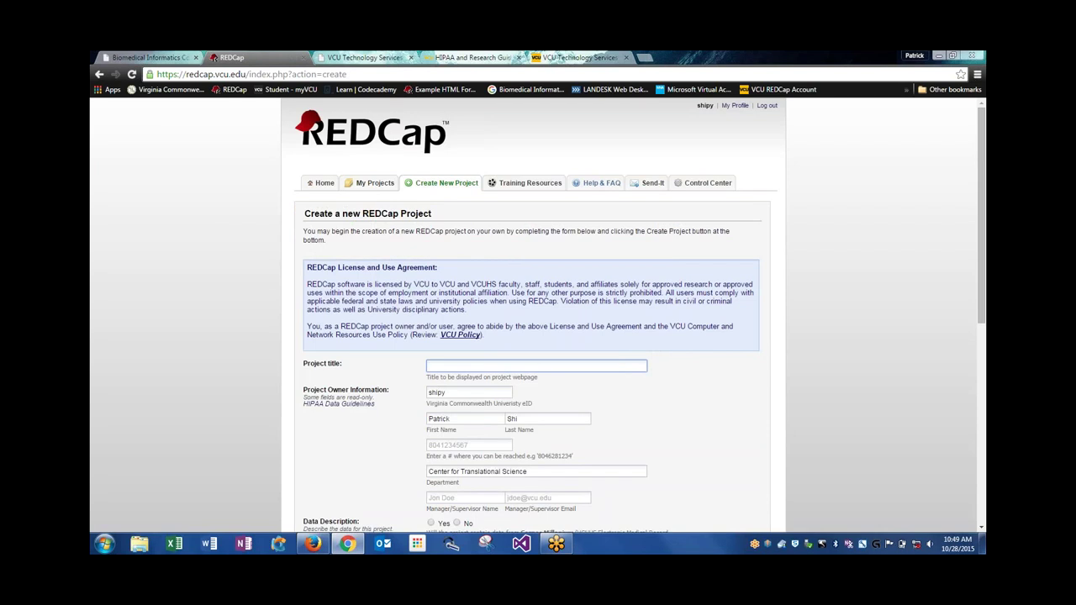
scroll(400, 347, "down", 1)
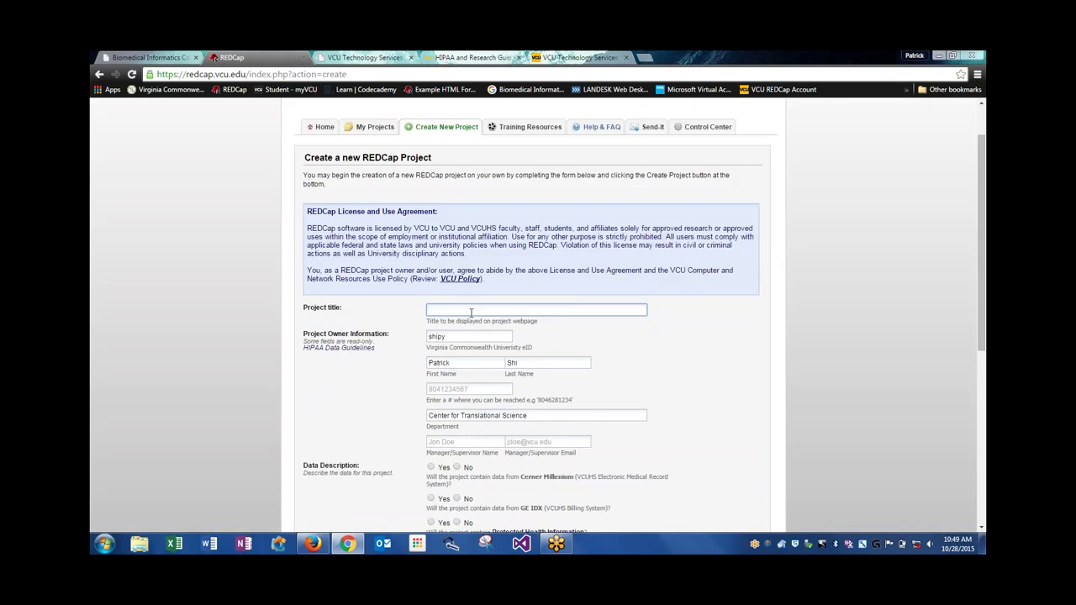
key("Caps_Lock")
type("T")
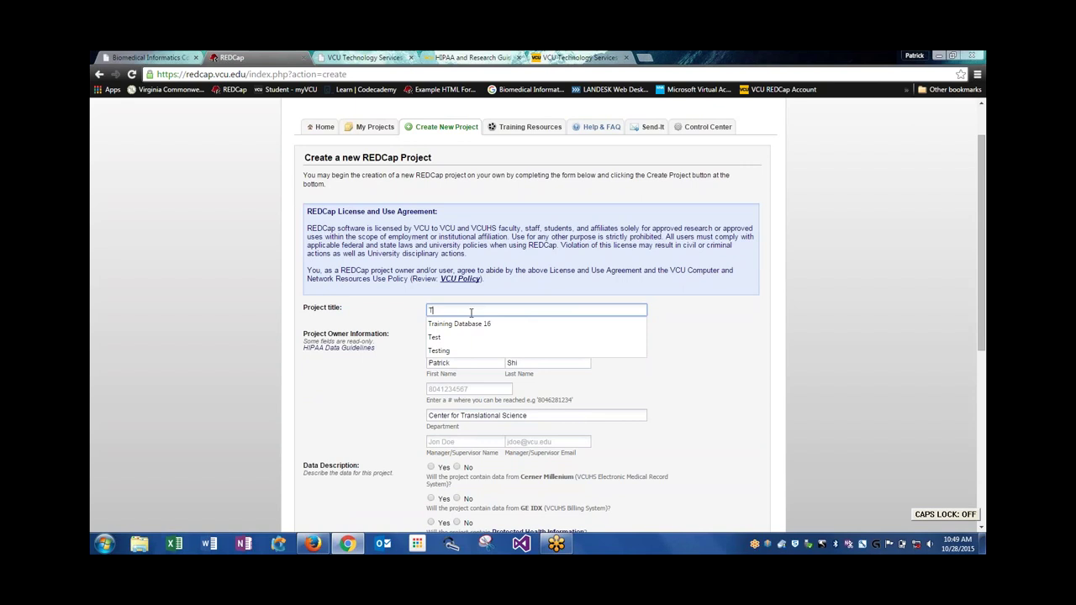
type("est Template")
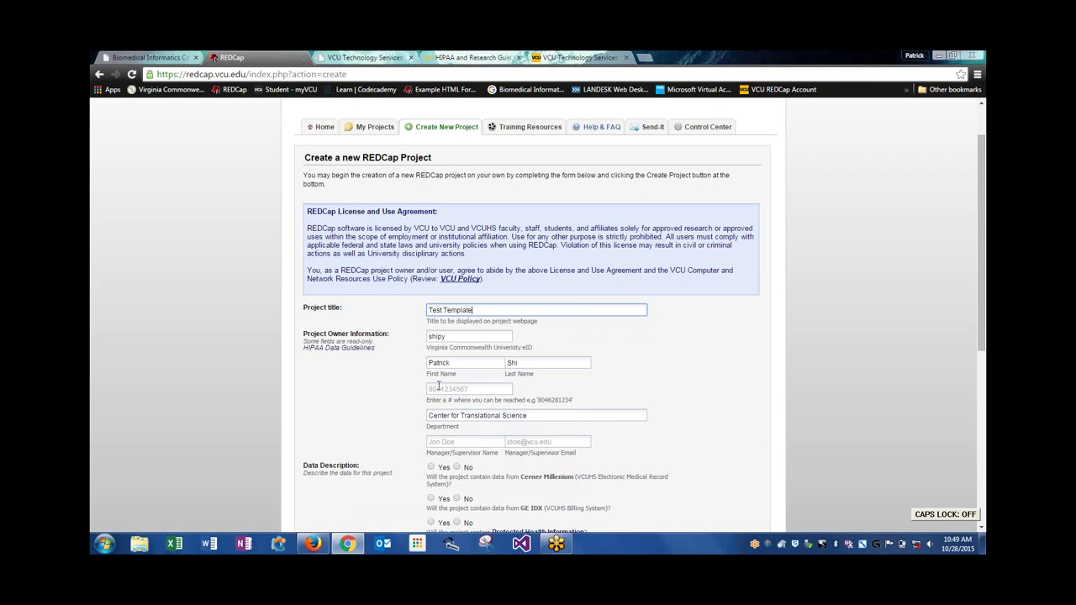
Fill the owner's phone number and the manager's name and e-mail from autocomplete suggestions
left_click(461, 388)
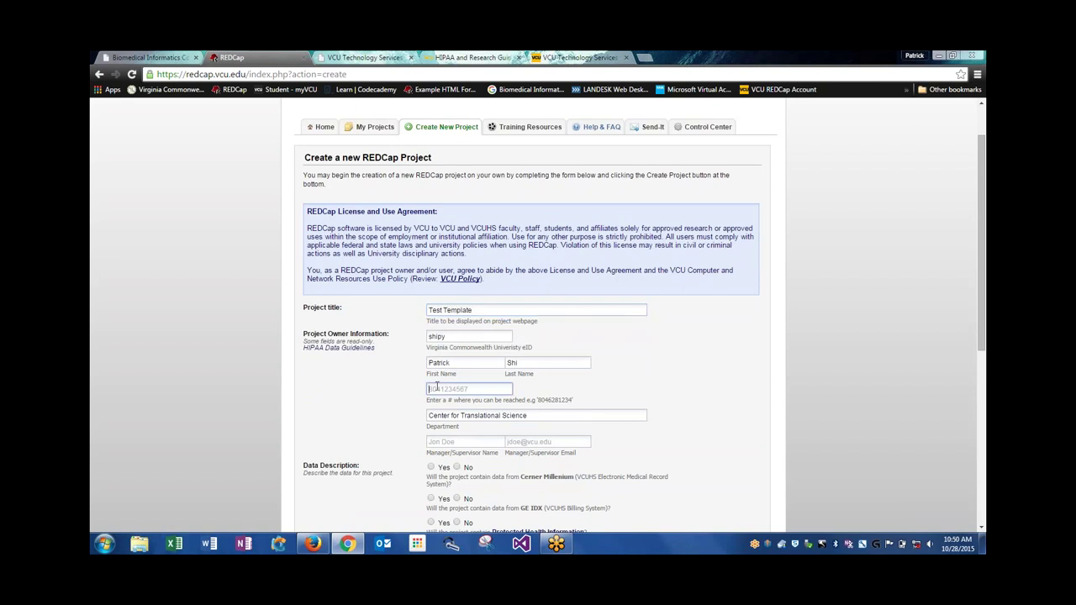
left_click(433, 407)
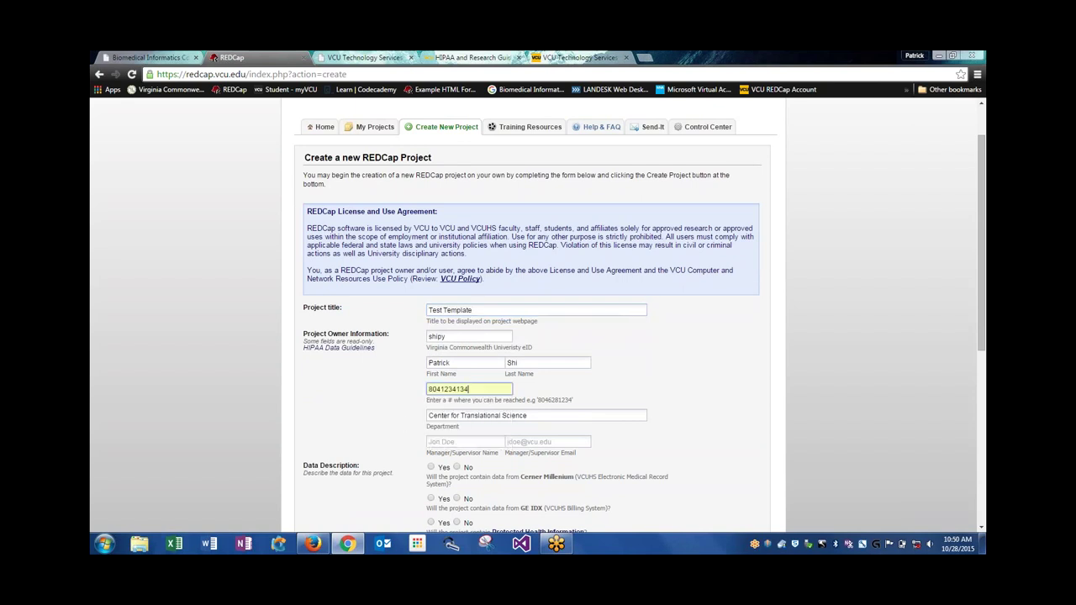
left_click(452, 443)
left_click(440, 454)
left_click(530, 442)
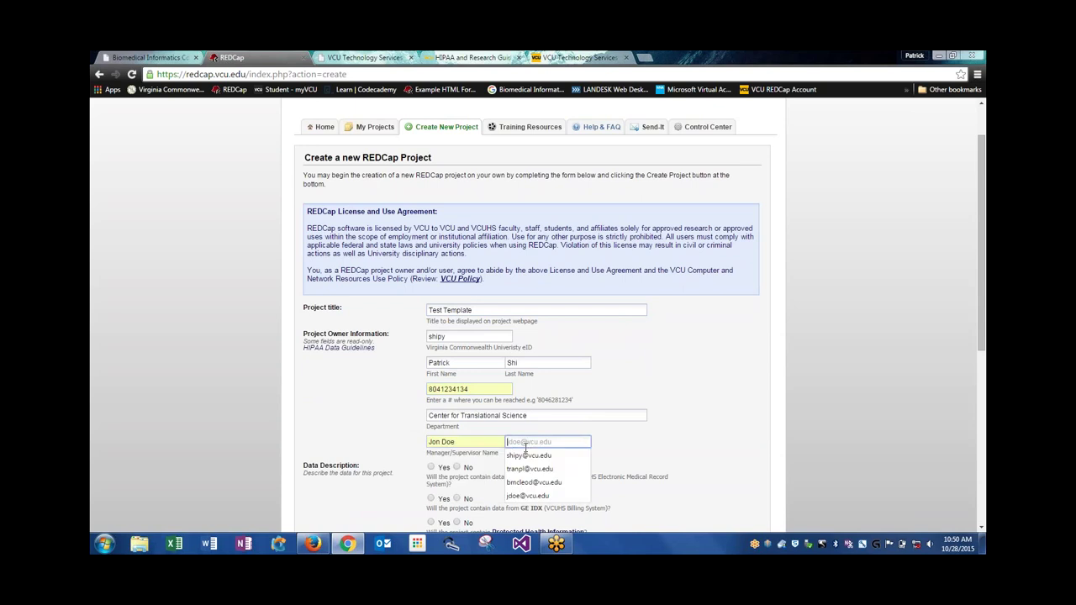
left_click(527, 495)
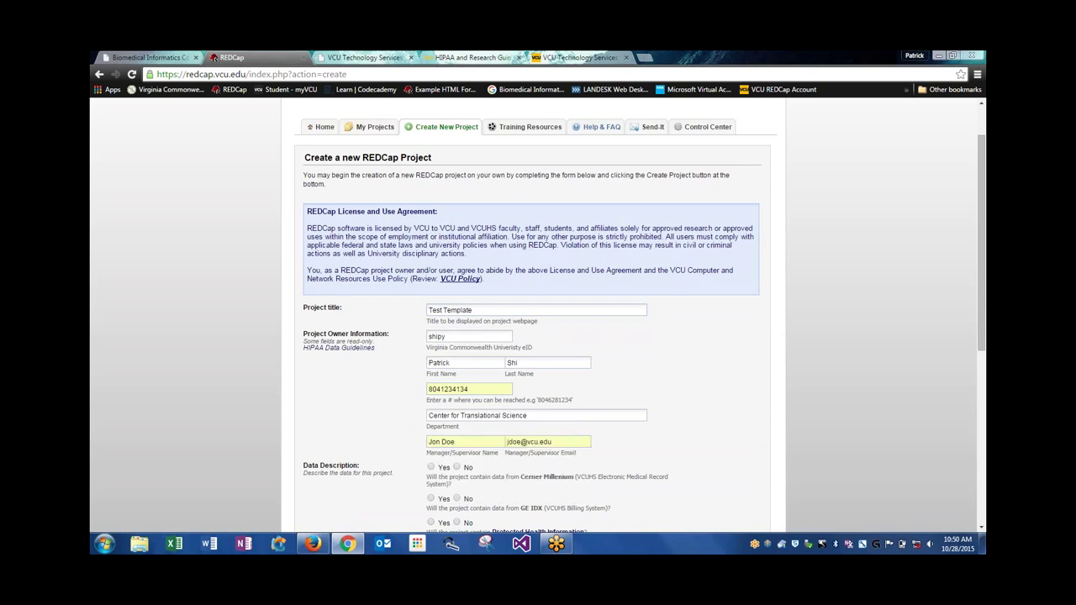
scroll(626, 472, "down", 2)
Answer Yes to the Cerner, GE IDX, PHI and SSN questions and No to other sensitive data
scroll(489, 408, "down", 1)
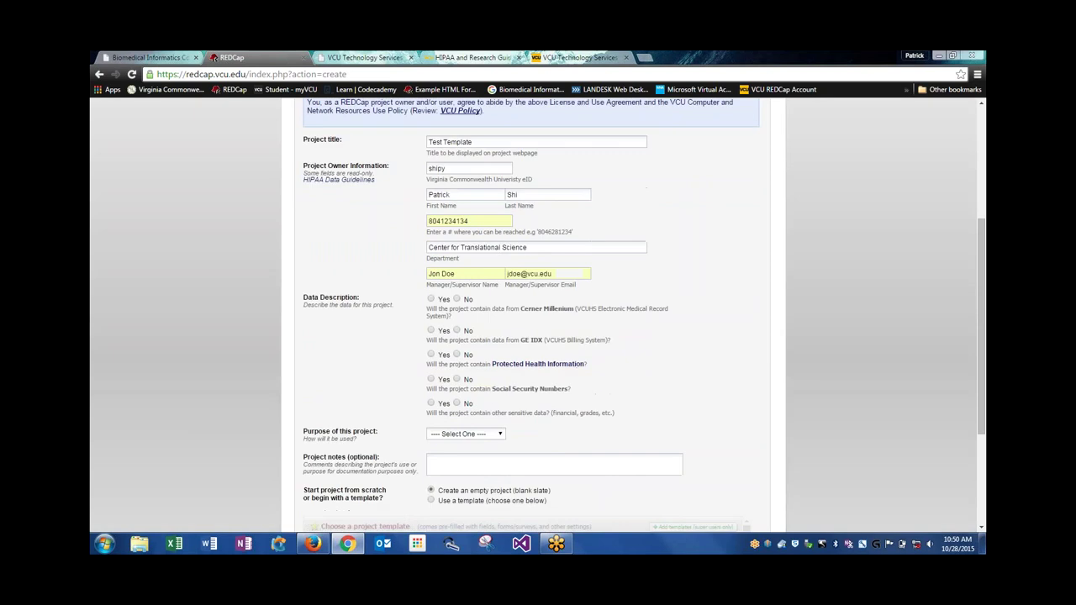
left_click(430, 298)
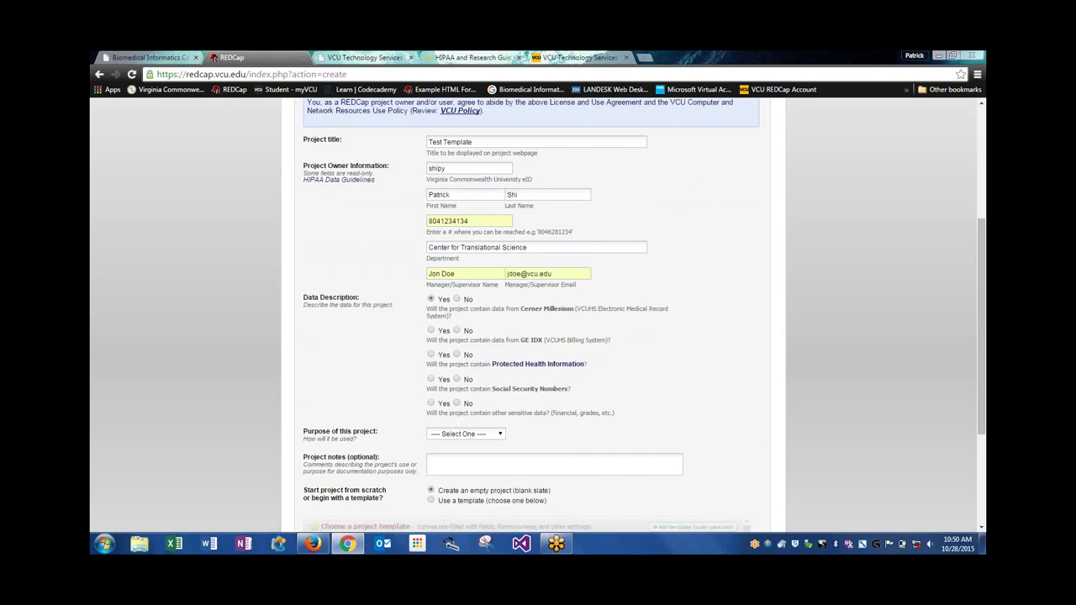
left_click(430, 330)
left_click(430, 355)
left_click(431, 379)
left_click(458, 404)
Set the project purpose to Practice / Just for fun and choose to start from a template
left_click(442, 434)
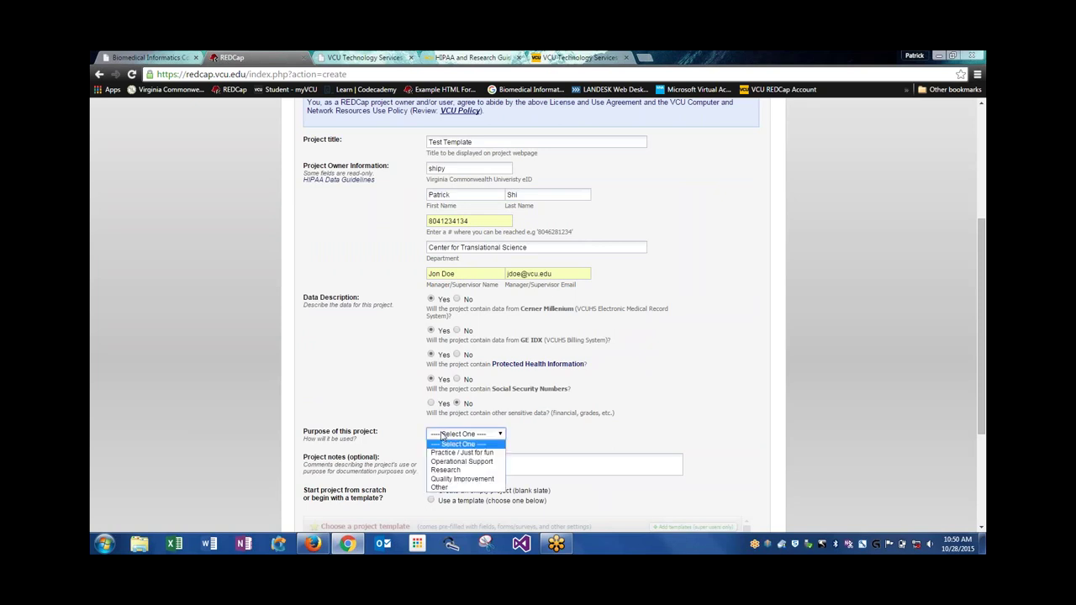
left_click(446, 452)
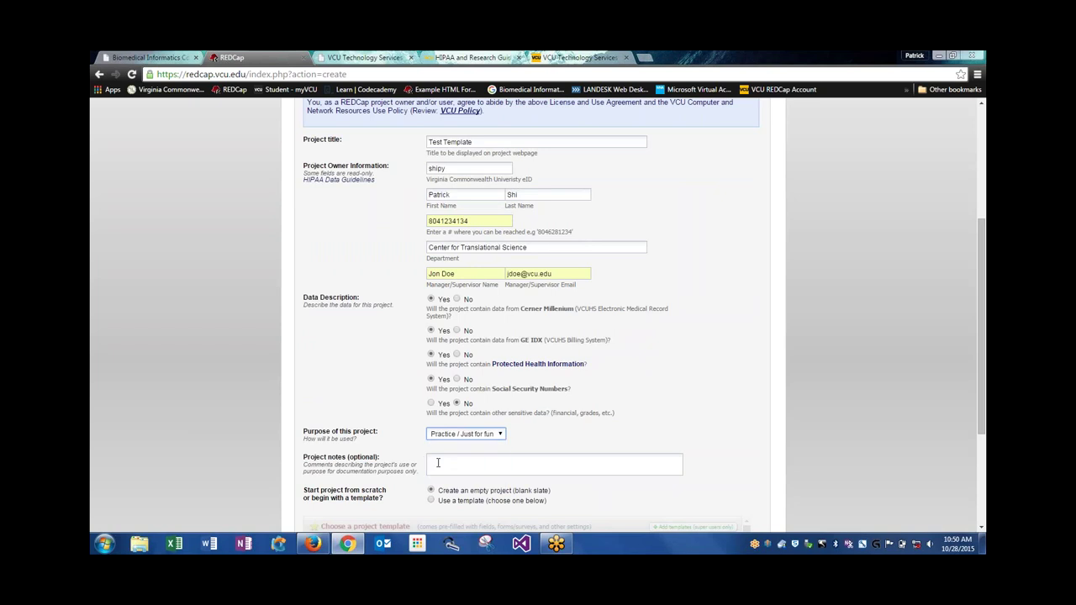
left_click(438, 462)
scroll(414, 463, "down", 1)
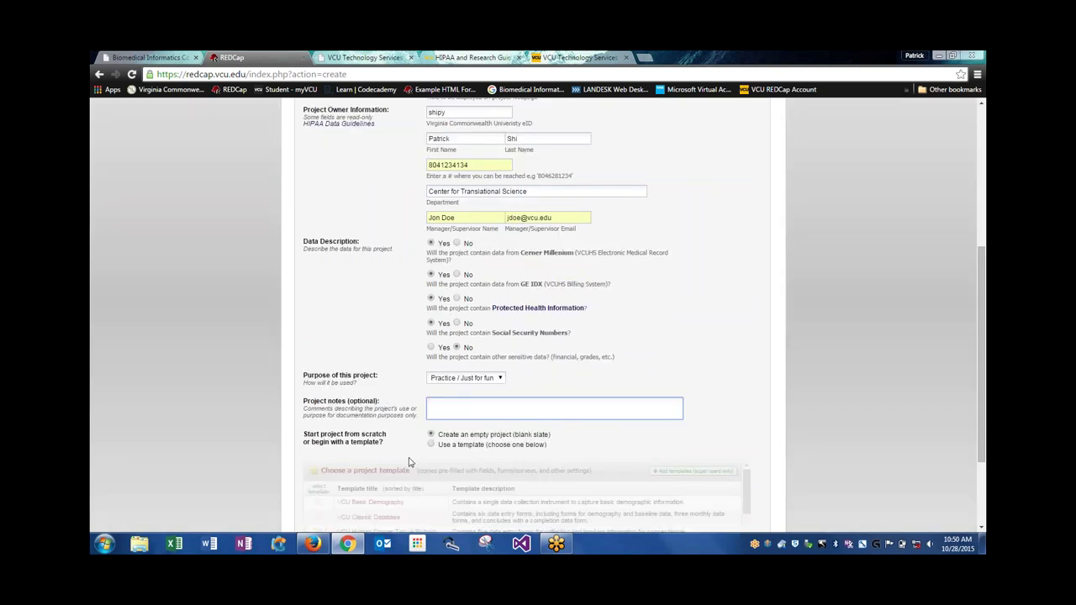
scroll(409, 460, "down", 1)
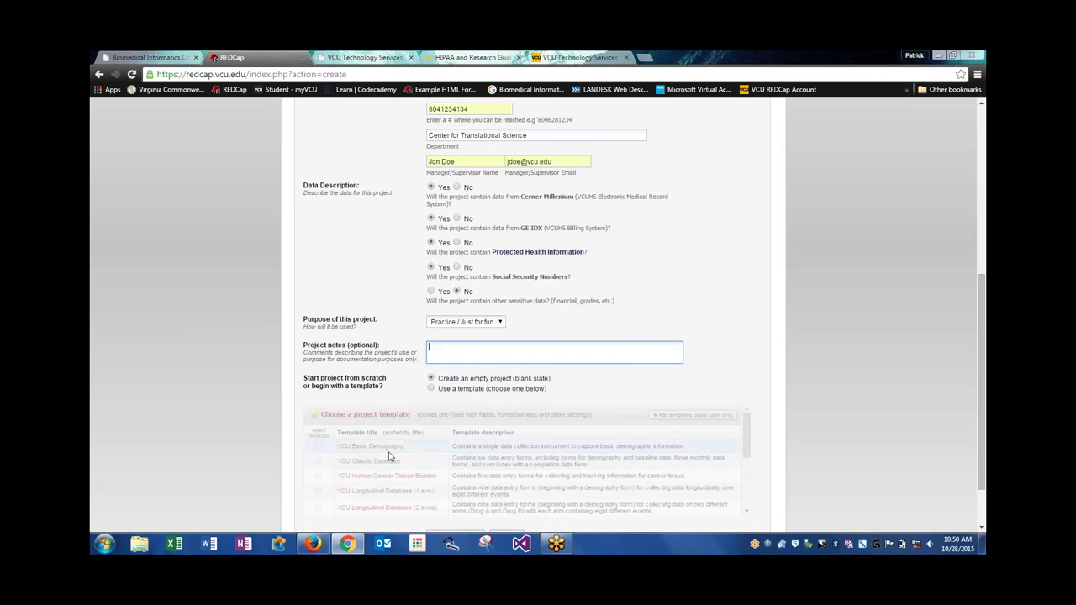
left_click(432, 388)
Pick the VCU Basic Demography template and create the Test Template project
scroll(262, 425, "down", 1)
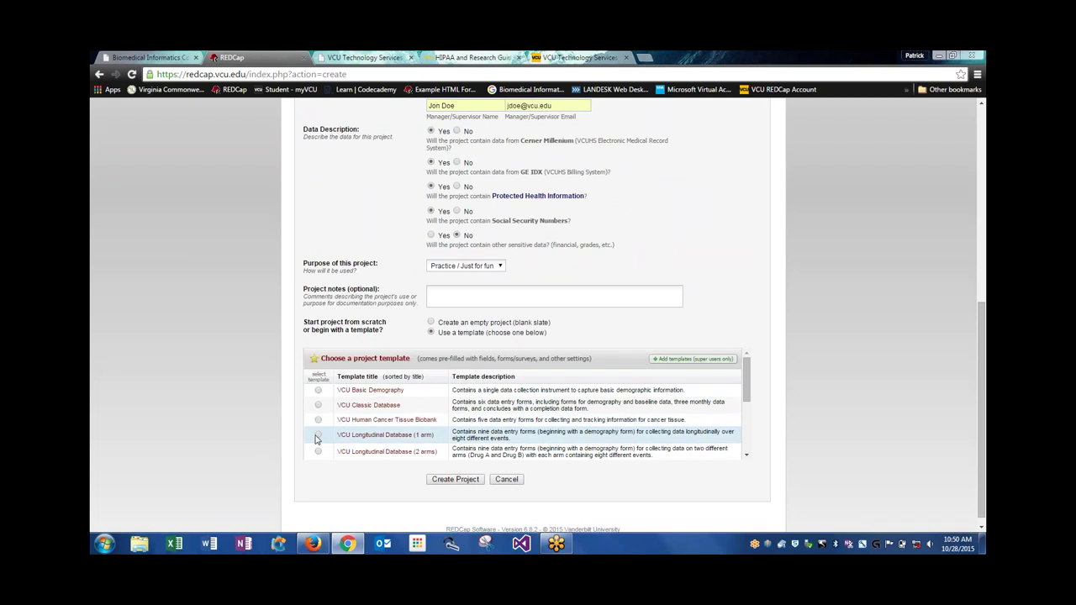
left_click(318, 391)
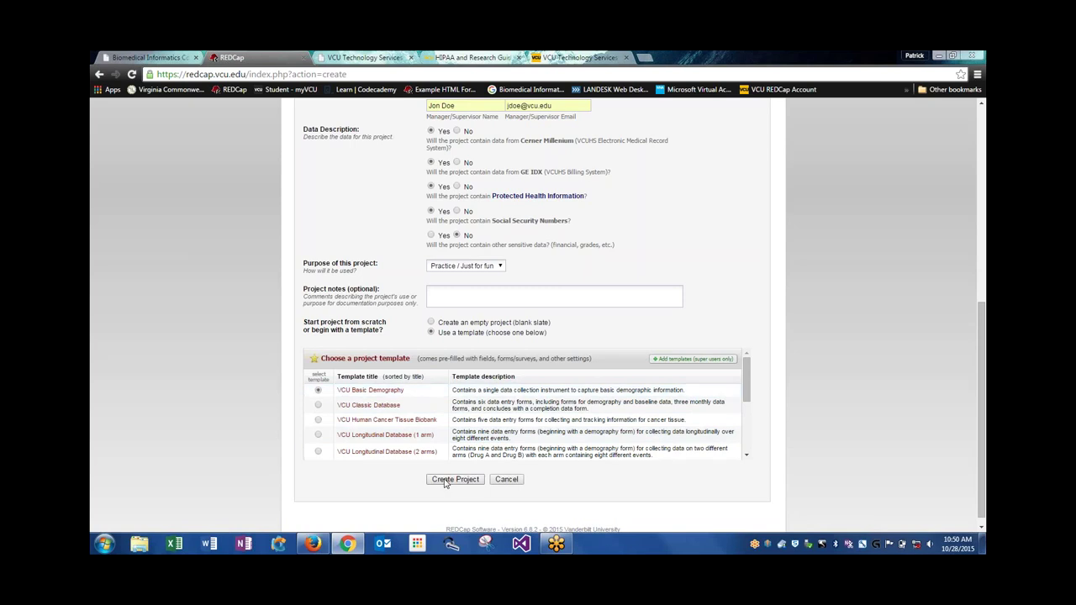
left_click(446, 480)
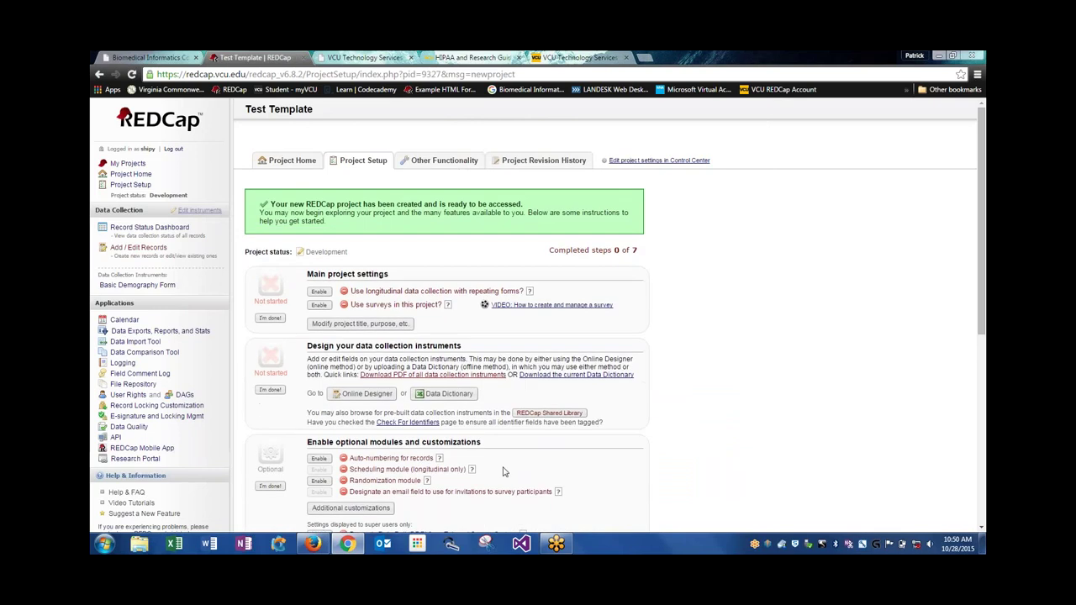
Open the Online Designer to list Test Template's instruments, including the 15-field Basic Demography Form
left_click(353, 395)
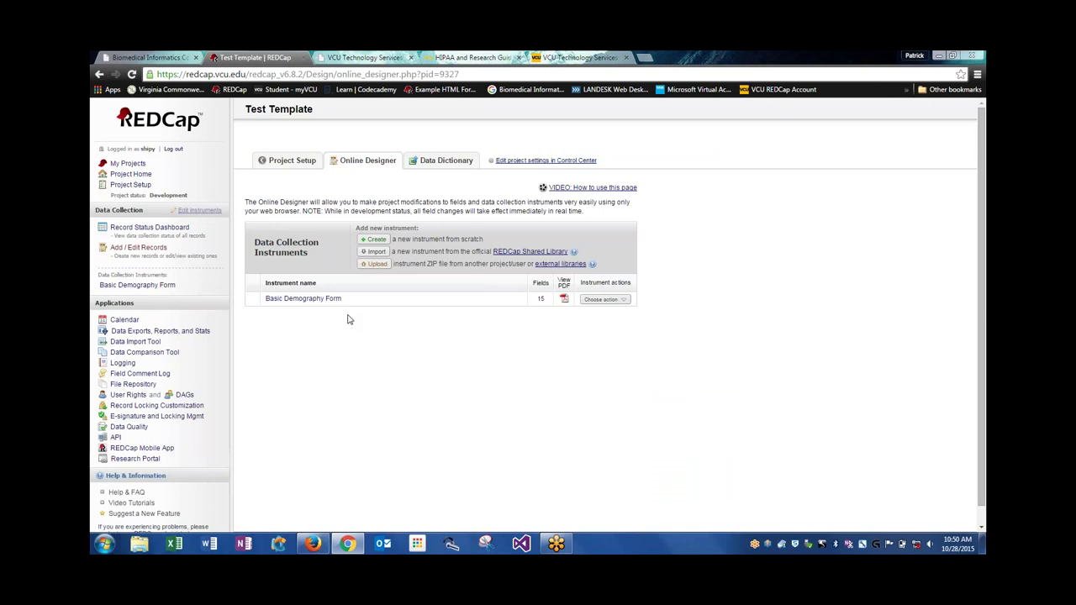
Open the Basic Demography Form and scroll through its fields, from Study ID to BMI and General Comments
left_click(304, 300)
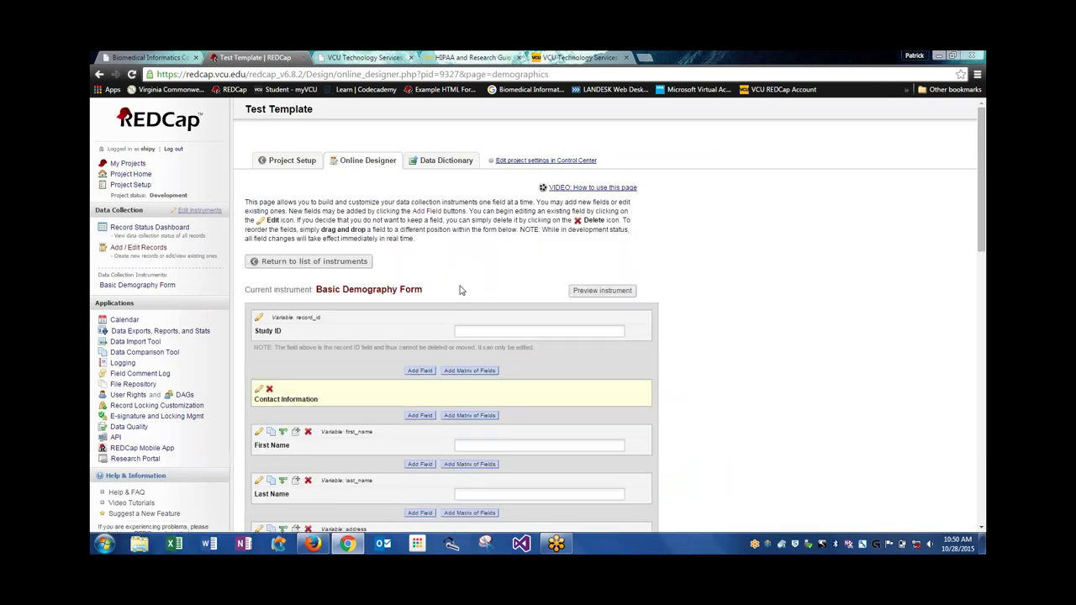
scroll(460, 290, "down", 1)
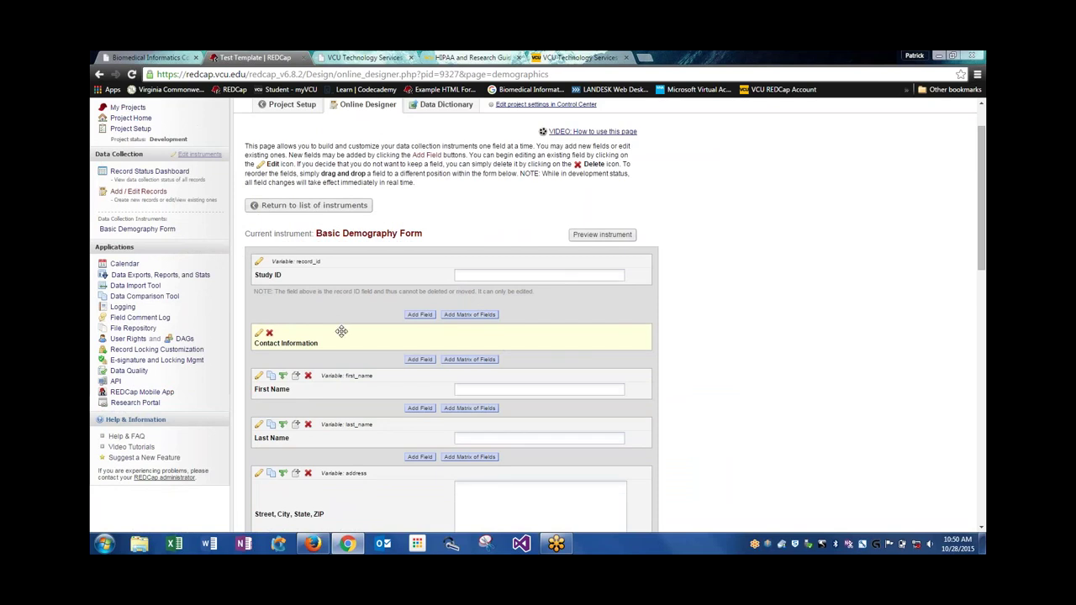
scroll(341, 332, "down", 1)
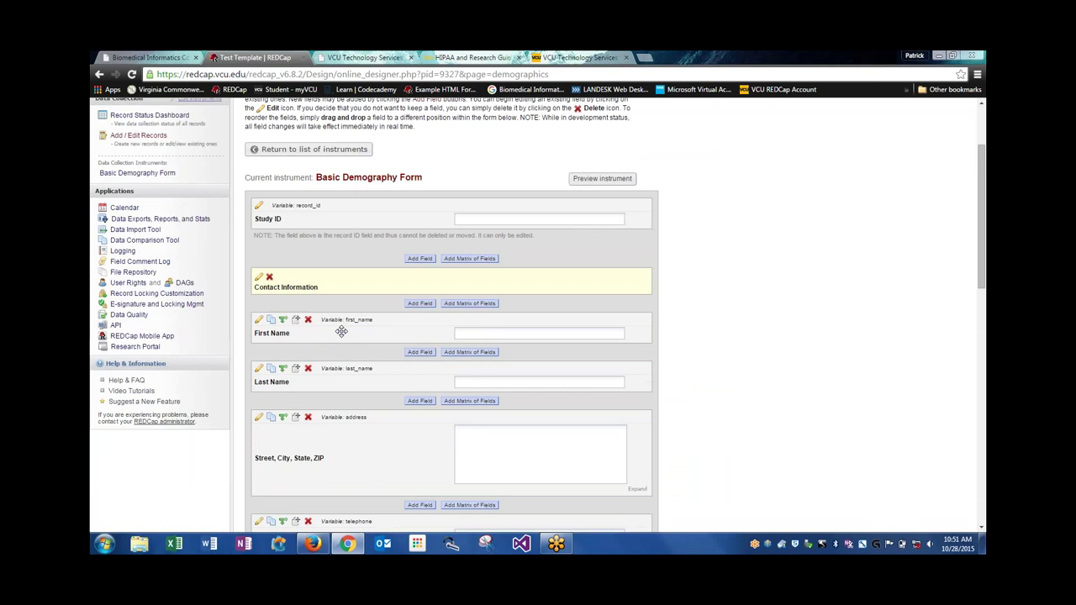
scroll(341, 332, "down", 2)
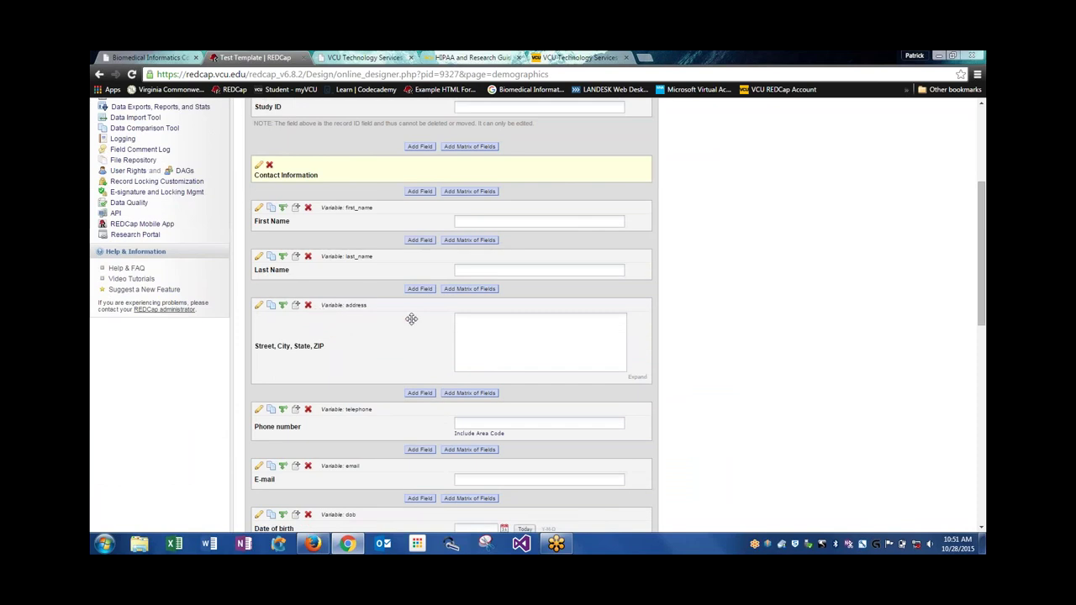
scroll(529, 352, "down", 1)
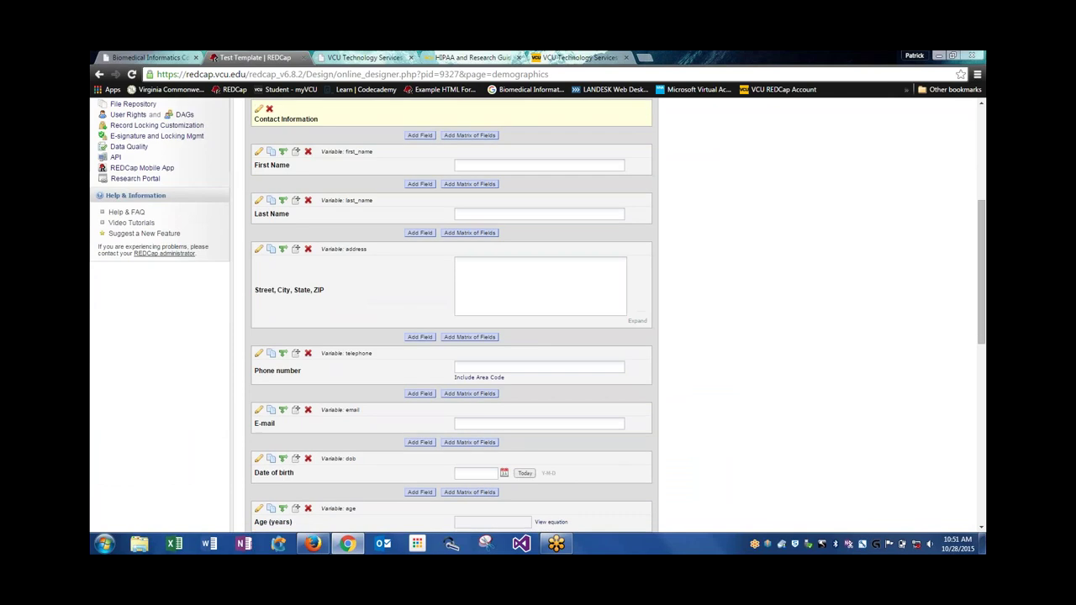
scroll(524, 353, "down", 1)
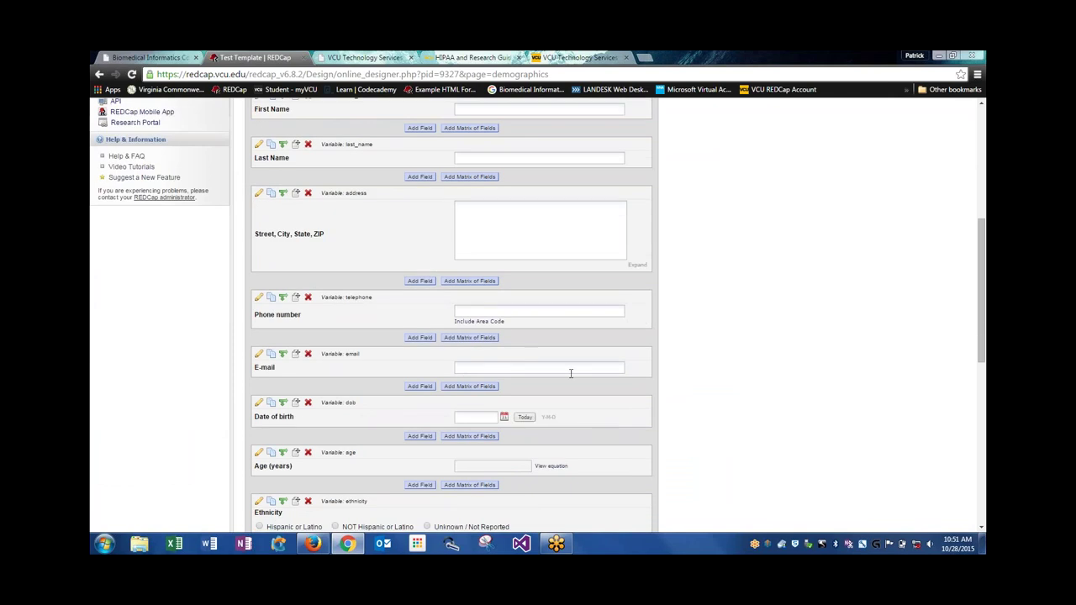
scroll(570, 373, "down", 2)
scroll(563, 373, "down", 1)
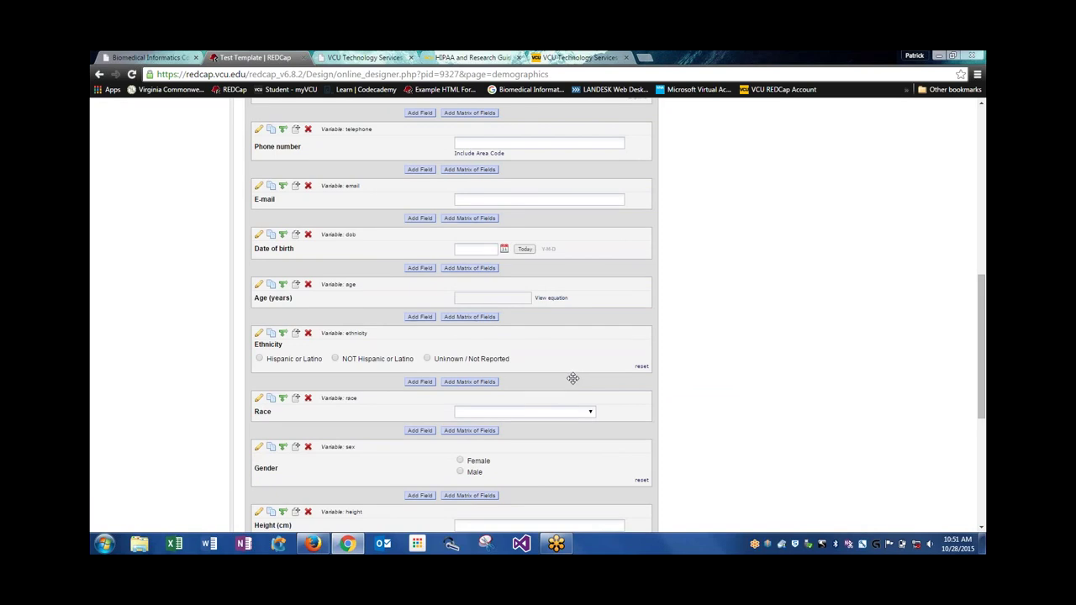
scroll(572, 378, "down", 6)
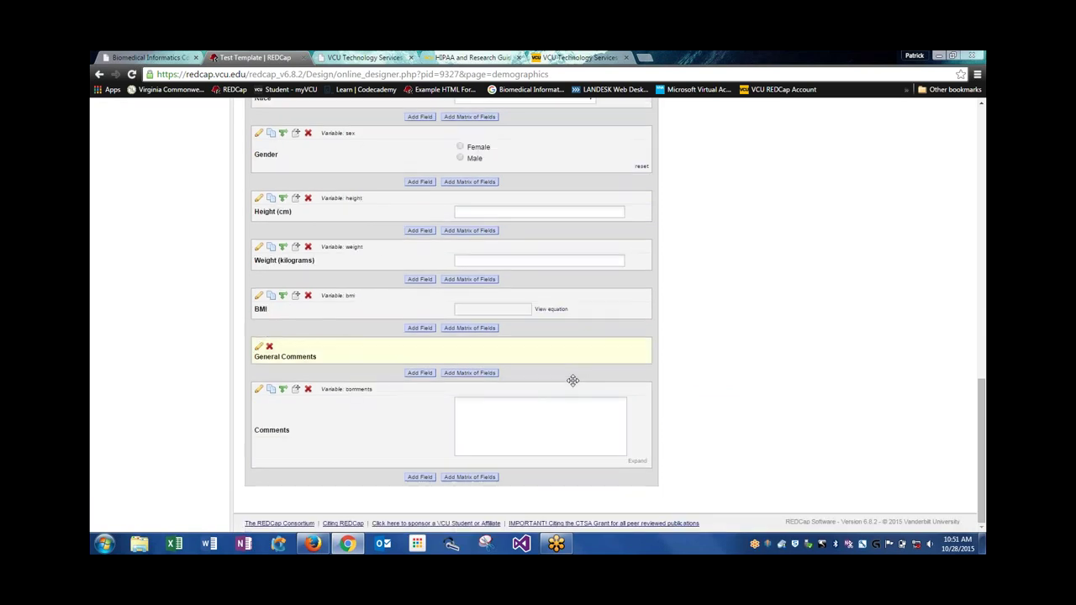
scroll(572, 380, "up", 18)
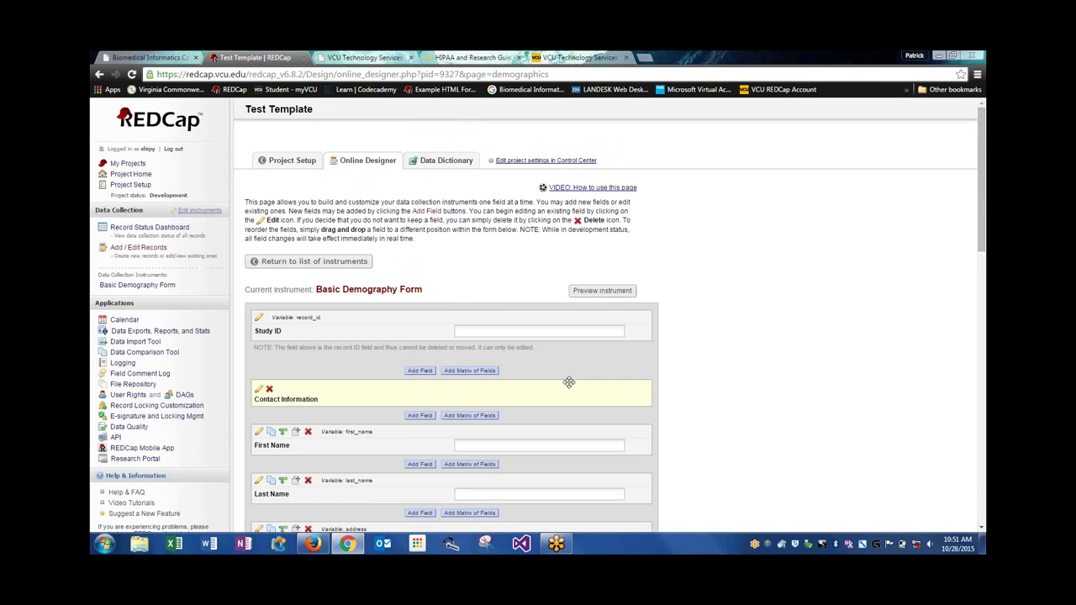